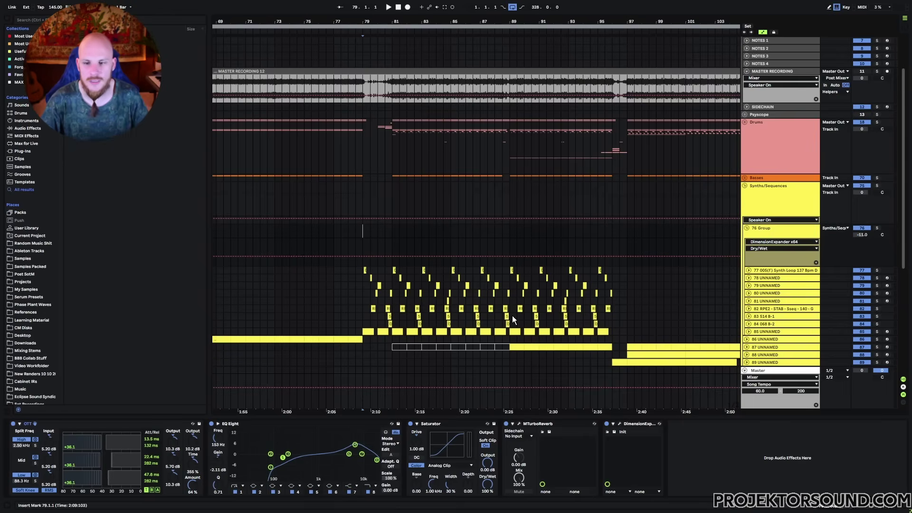
Unfold track 85 in the 76 Group, solo it and play it from bar 79.
double_click(763, 332)
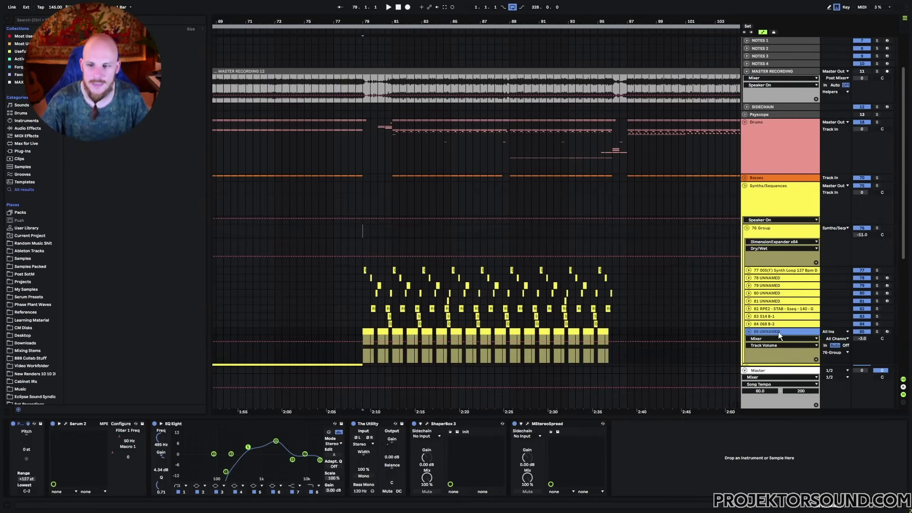
click(876, 331)
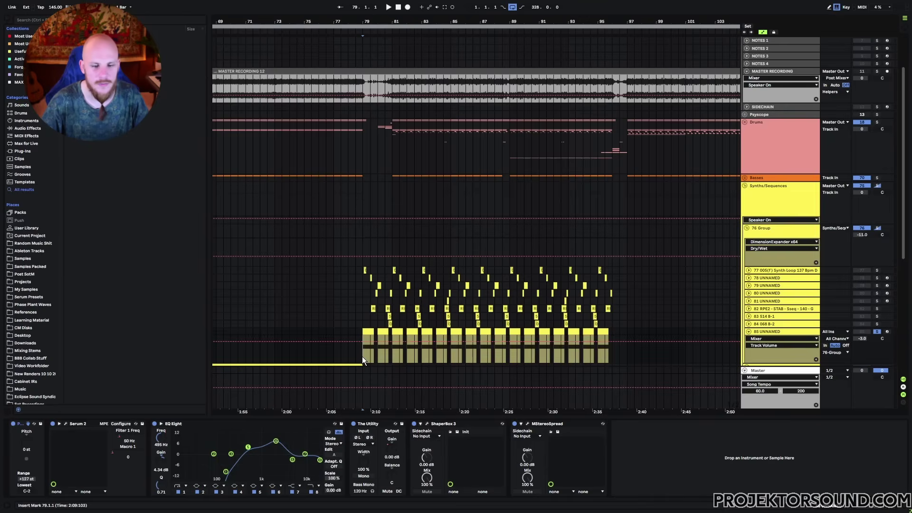
key(space)
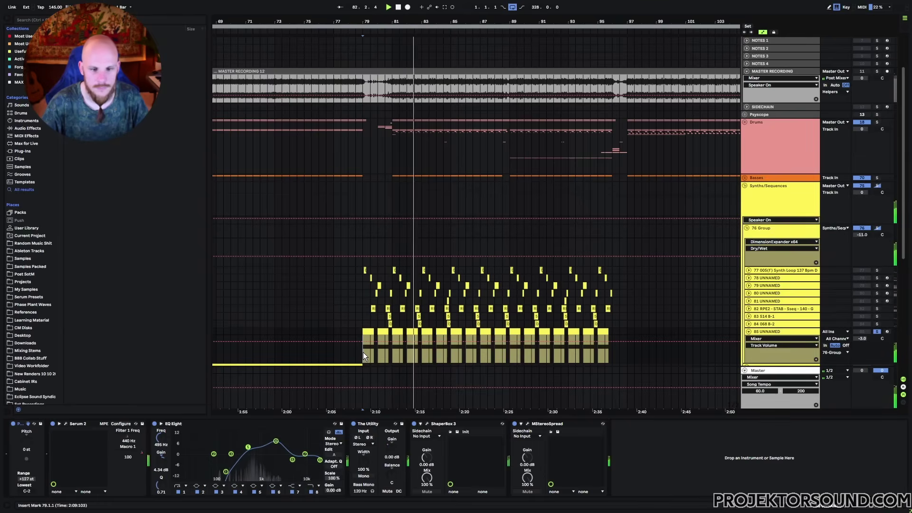
key(space)
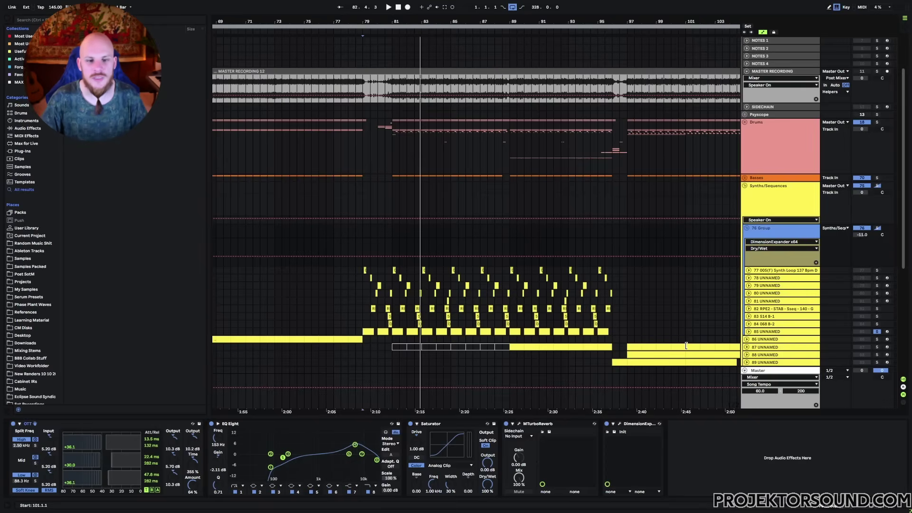
Solo the Synth Loop track 77 and play its clips from bar 81.
click(877, 270)
click(392, 272)
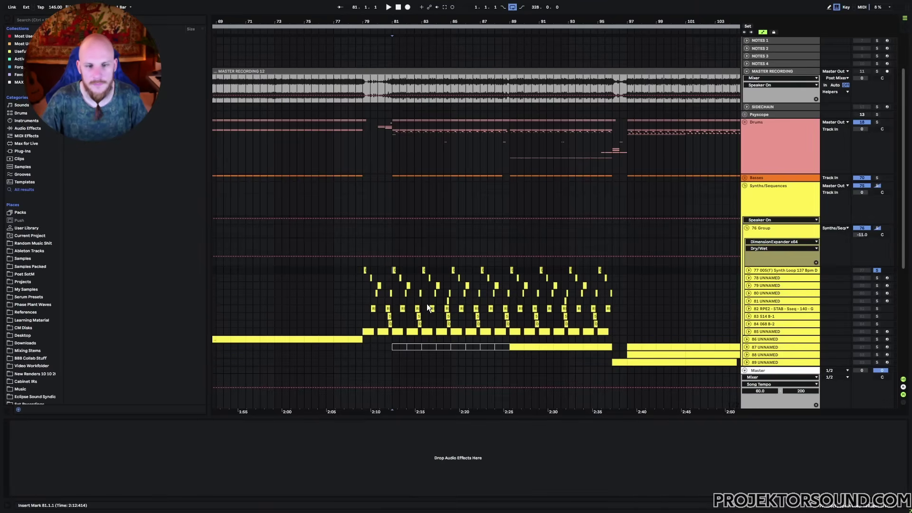
key(space)
click(428, 274)
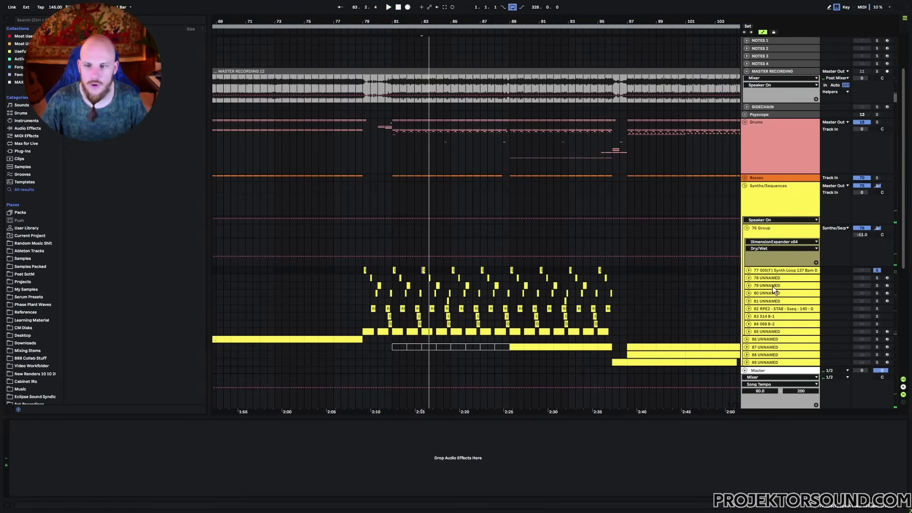
Solo tracks 78 and 79 one after the other and play their clips around bars 82 and 83.
click(401, 277)
click(477, 316)
click(427, 280)
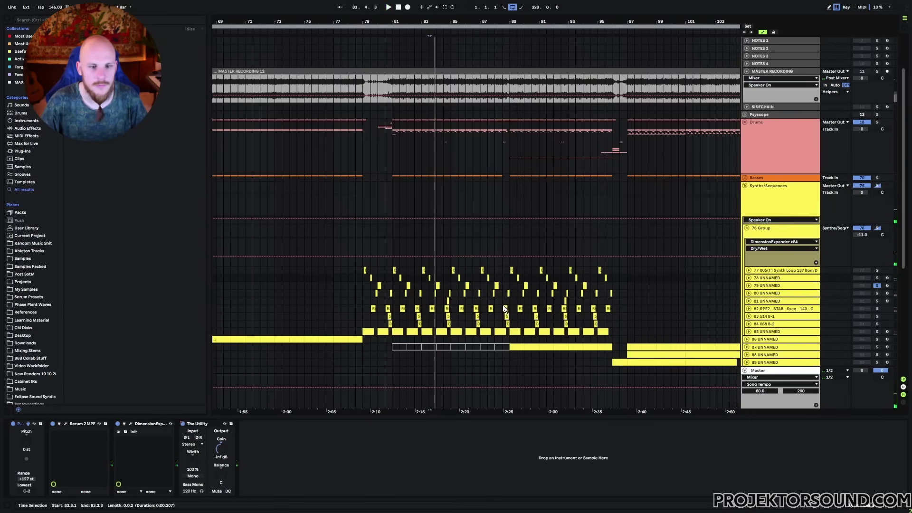
click(411, 287)
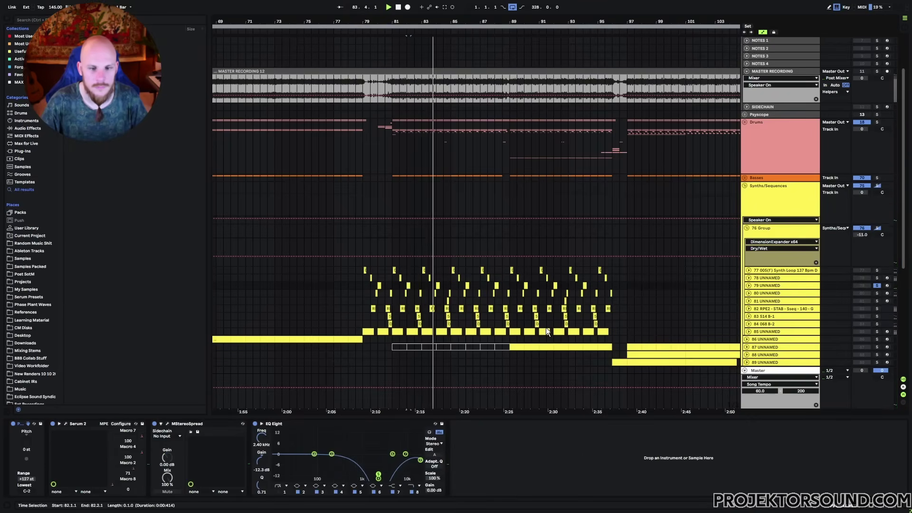
Audition tracks 80 and 81 in solo, playing track 81 from its clip at 84.4.1.
click(775, 292)
click(878, 294)
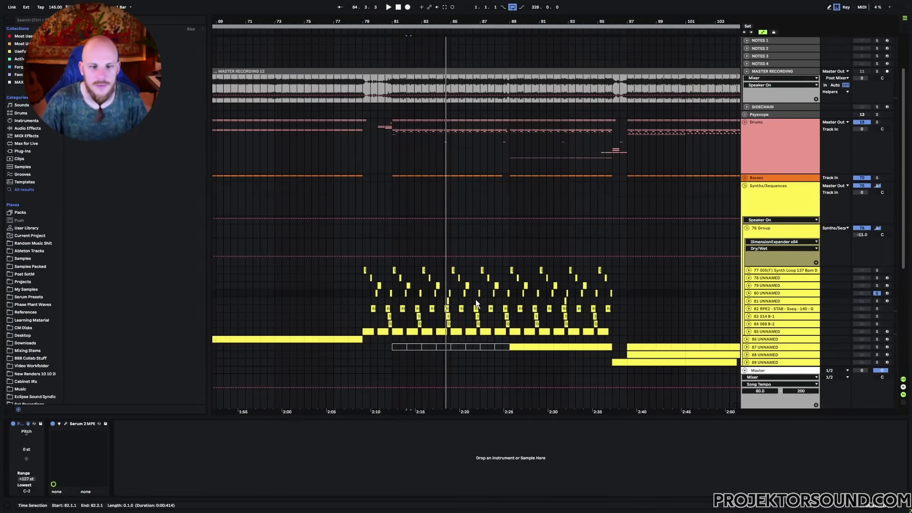
key(space)
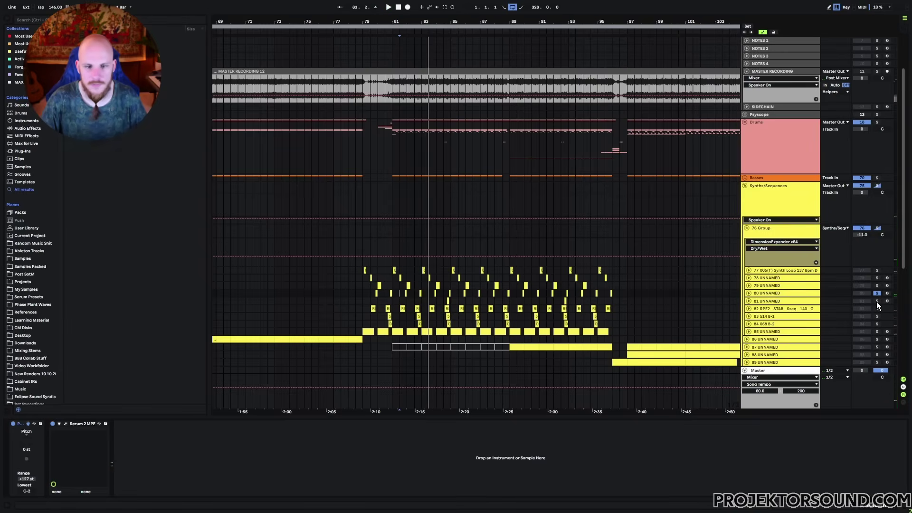
key(space)
click(447, 300)
key(space)
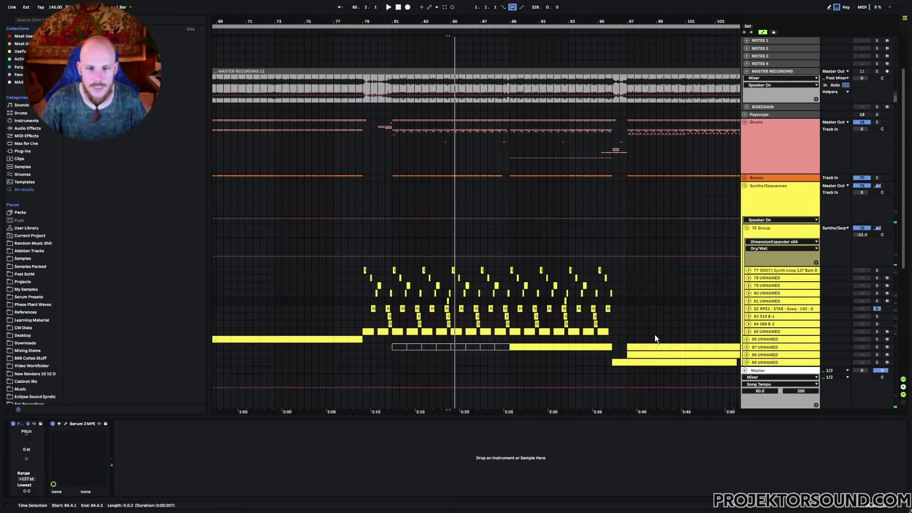
Solo the STAB track 82 and play its clip near the end of bar 81.
click(402, 308)
key(space)
key(space)
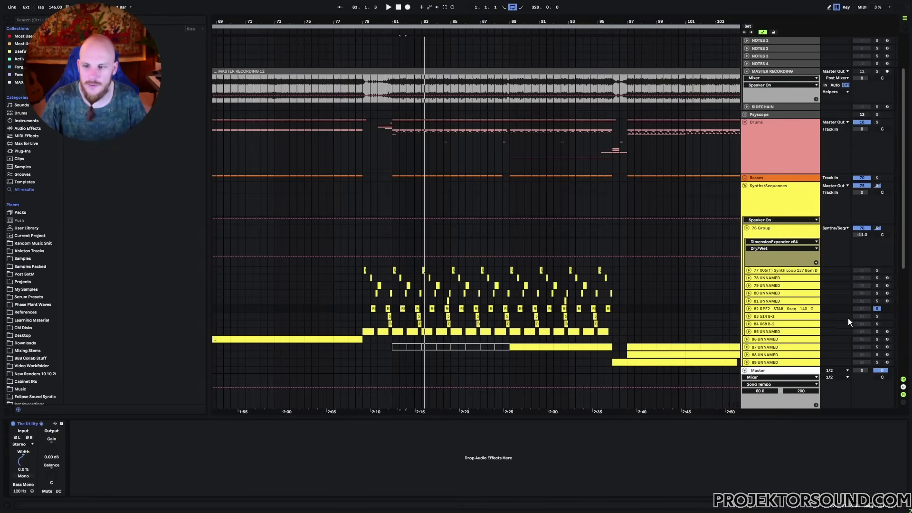
Solo tracks 83 and 84 in turn and play their clips at 82.4.1.
click(426, 318)
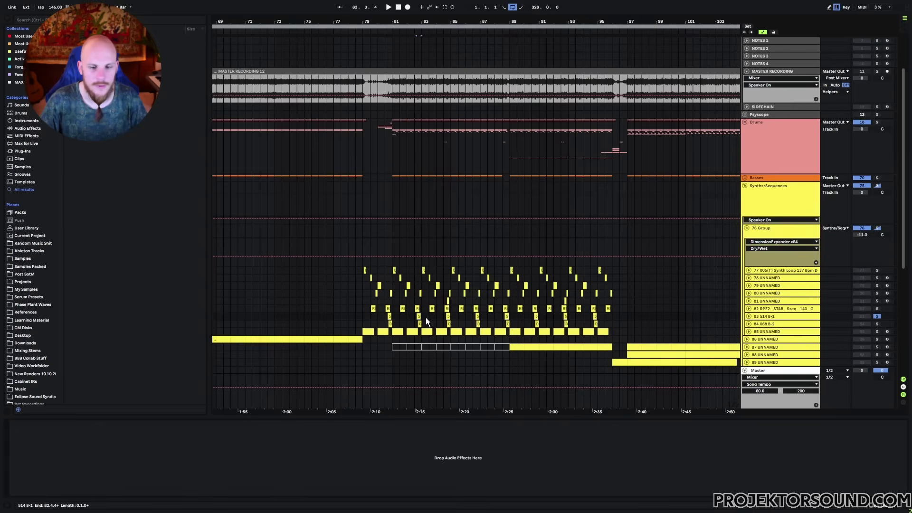
key(space)
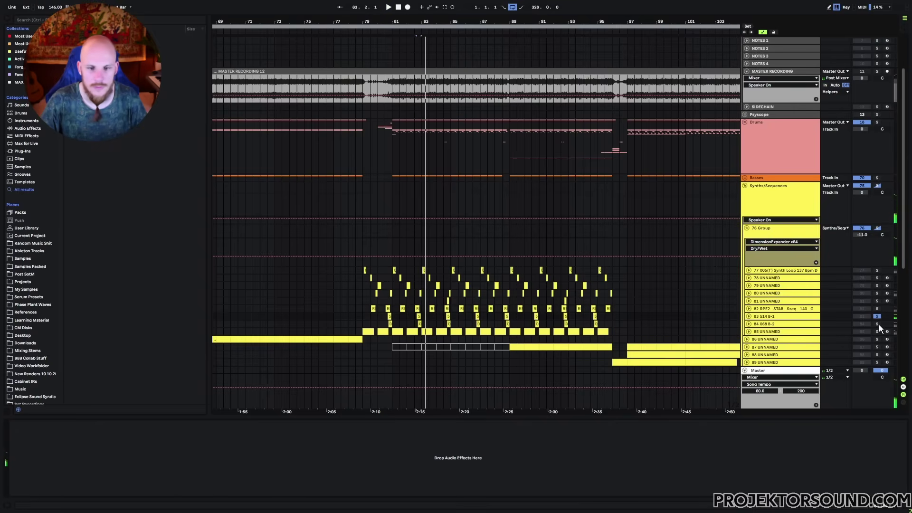
key(space)
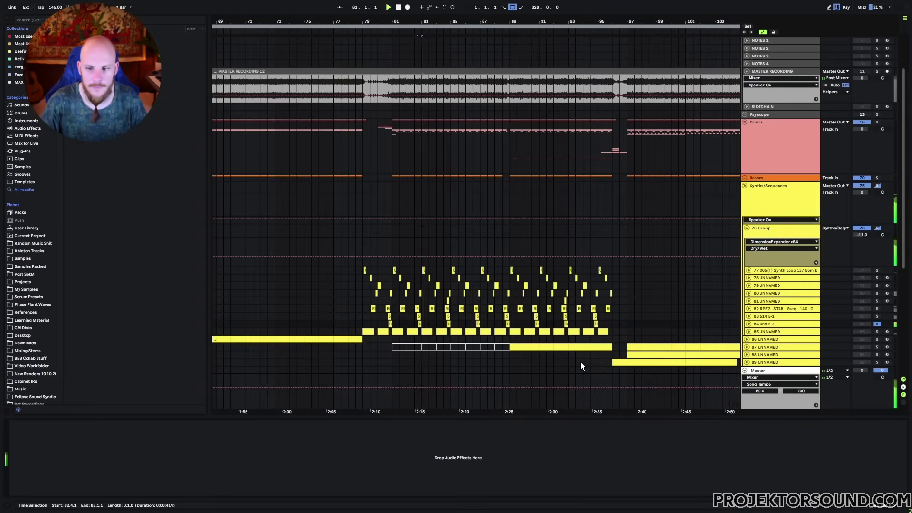
key(space)
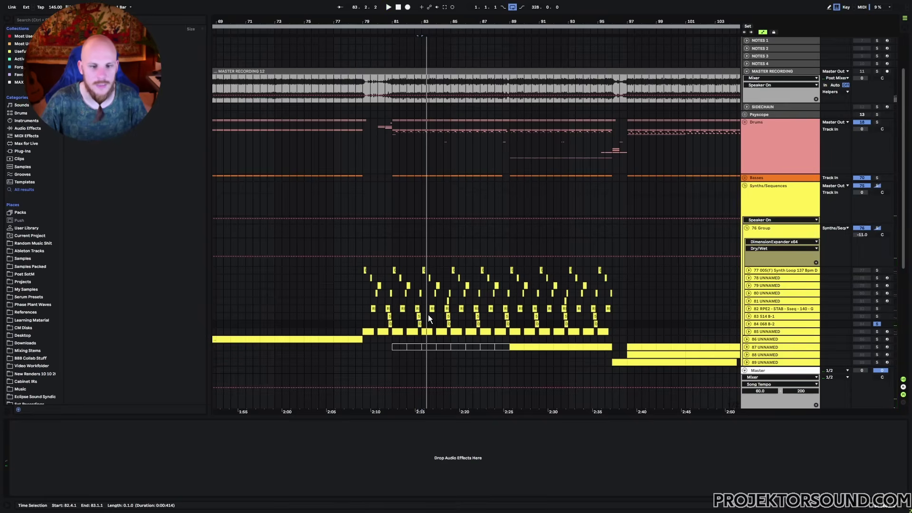
click(421, 327)
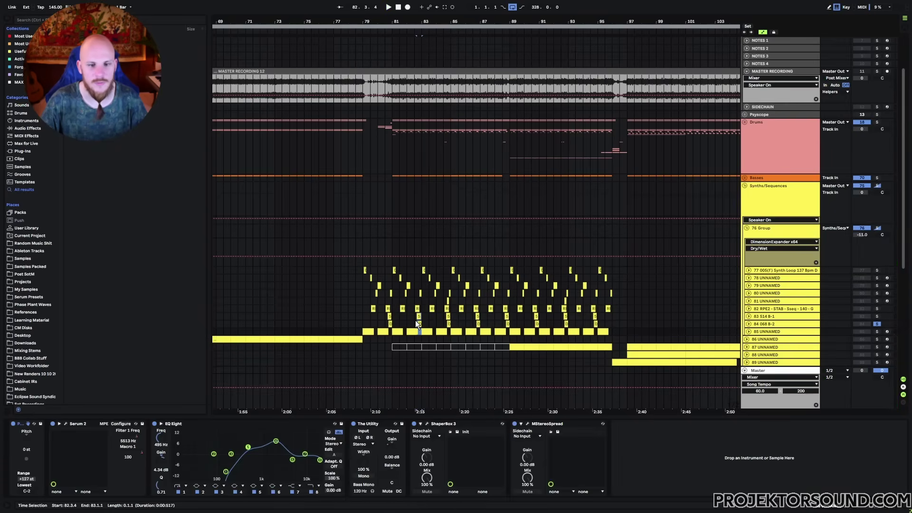
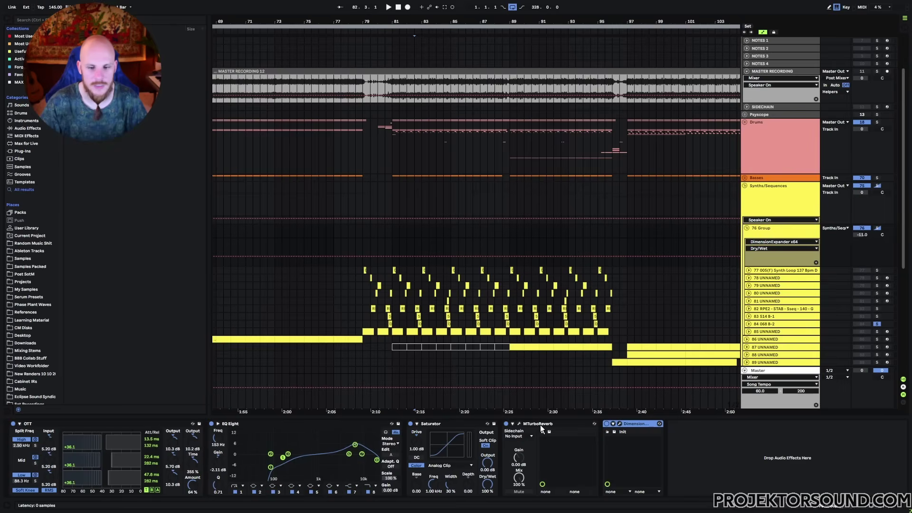
Compare the 76 Group from bar 79 with MTurboReverb and DimensionExpander switched off and back on.
click(540, 424)
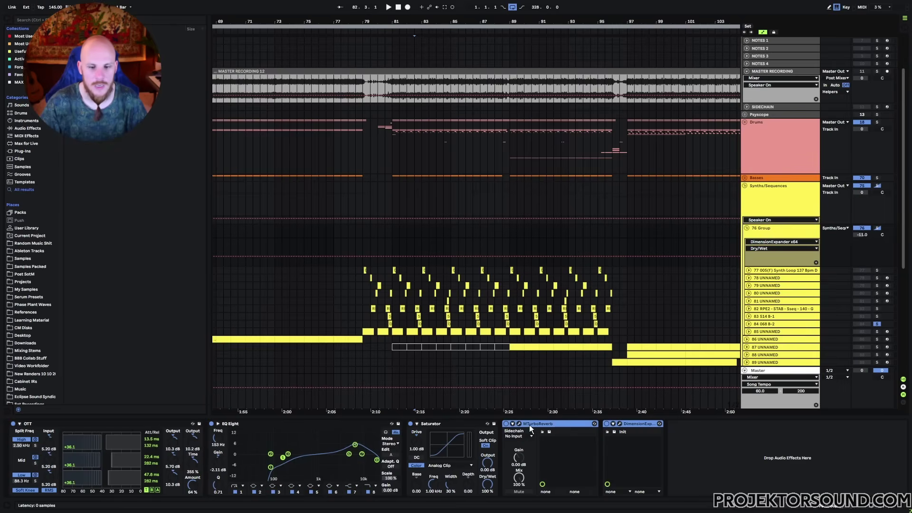
click(364, 245)
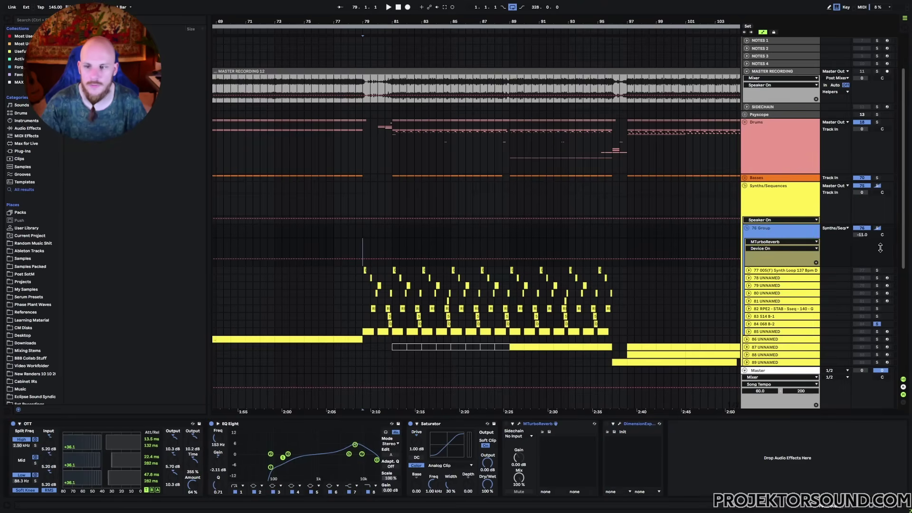
key(space)
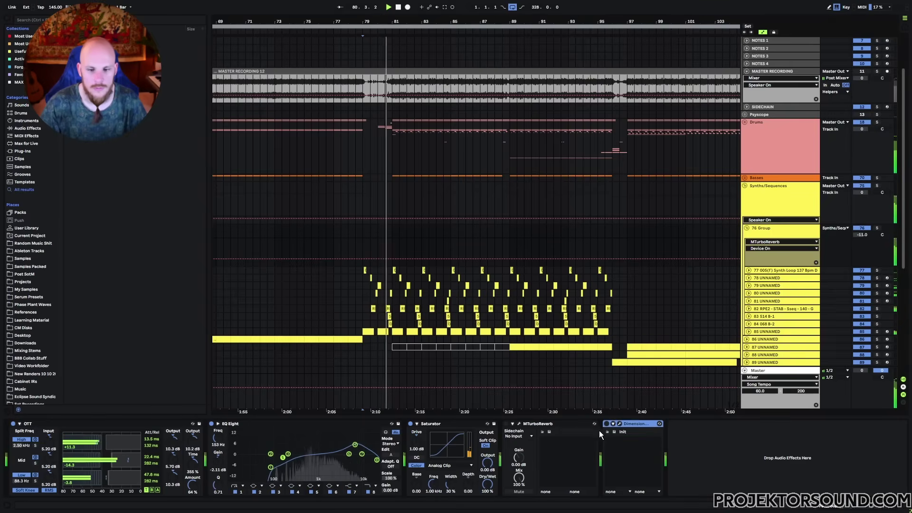
click(551, 422)
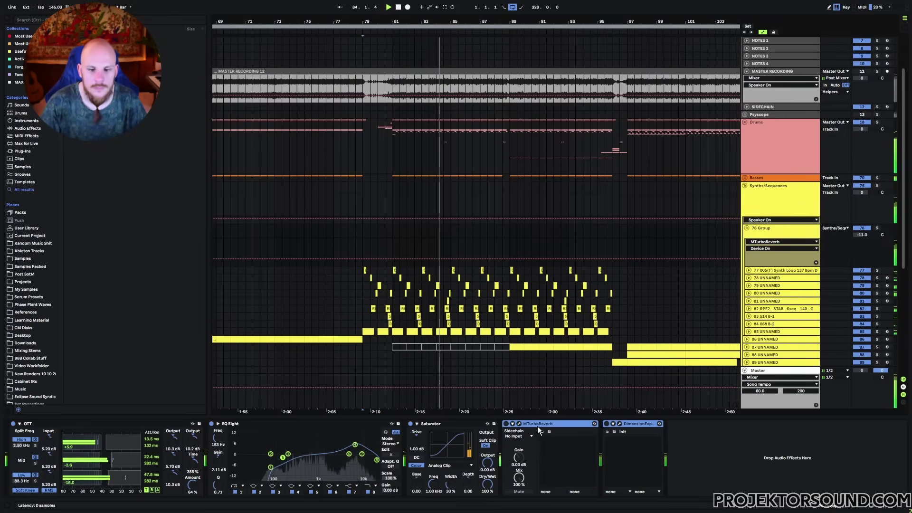
key(space)
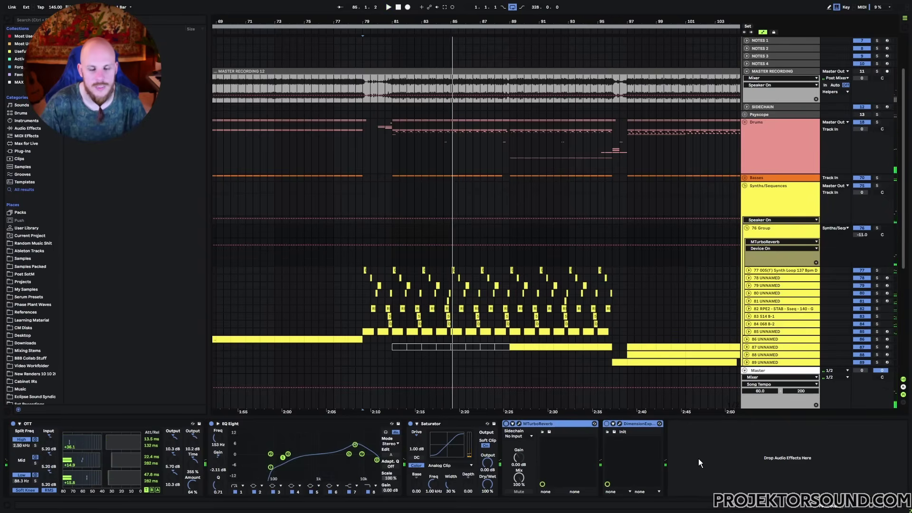
key(space)
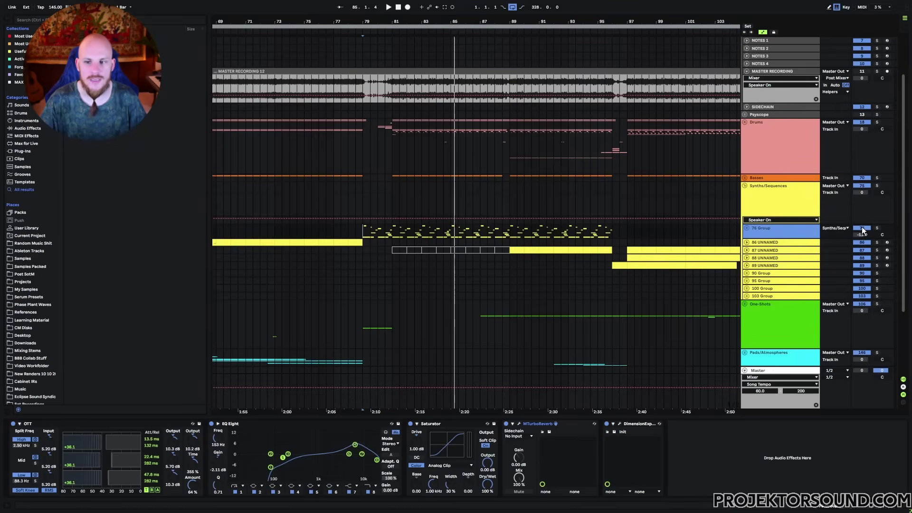
Play the full arrangement from bar 79 to about bar 96 with the 76 Group muted.
click(369, 248)
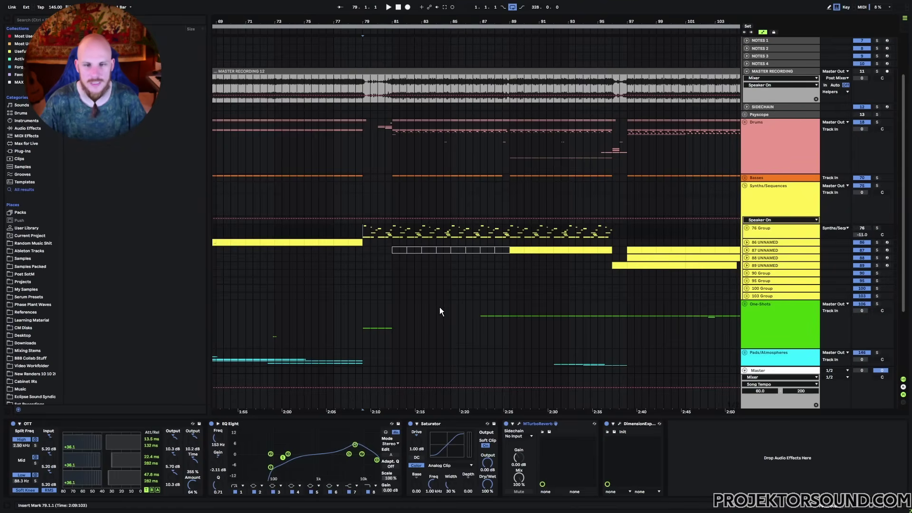
key(space)
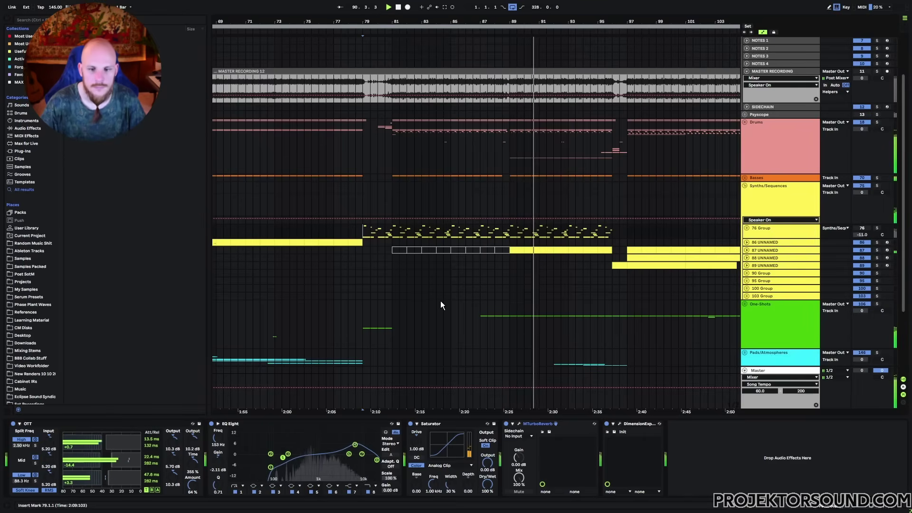
scroll(454, 299, down, 5)
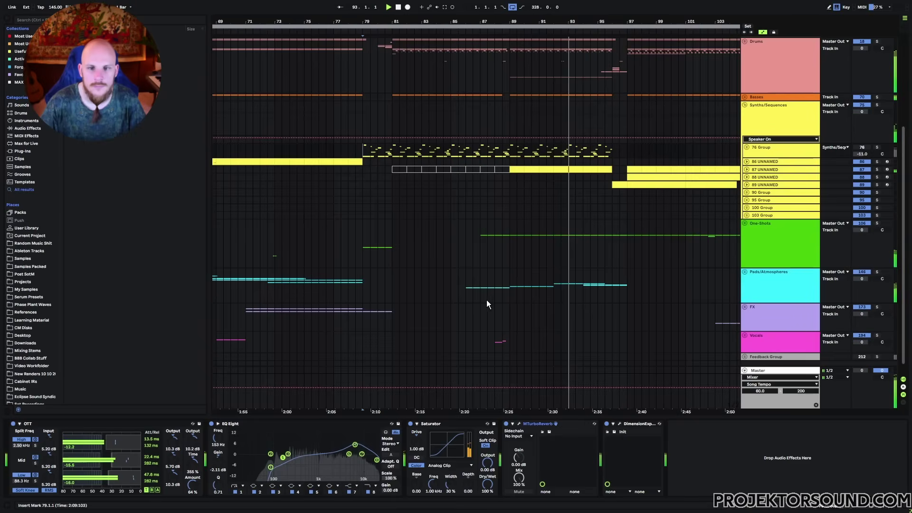
scroll(495, 304, up, 1)
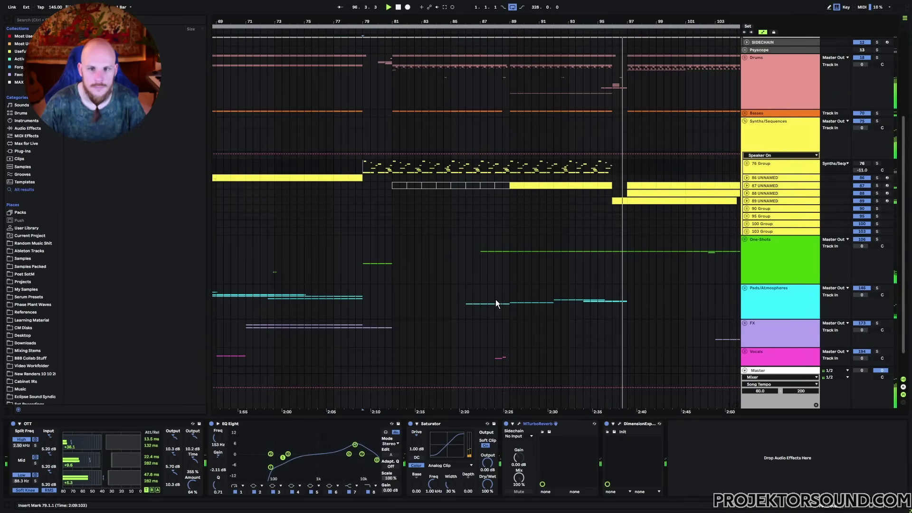
key(space)
Expand the Drums group, solo the Snare Zap Layer track 46 and play its fill from 84.3.1.
scroll(444, 158, up, 2)
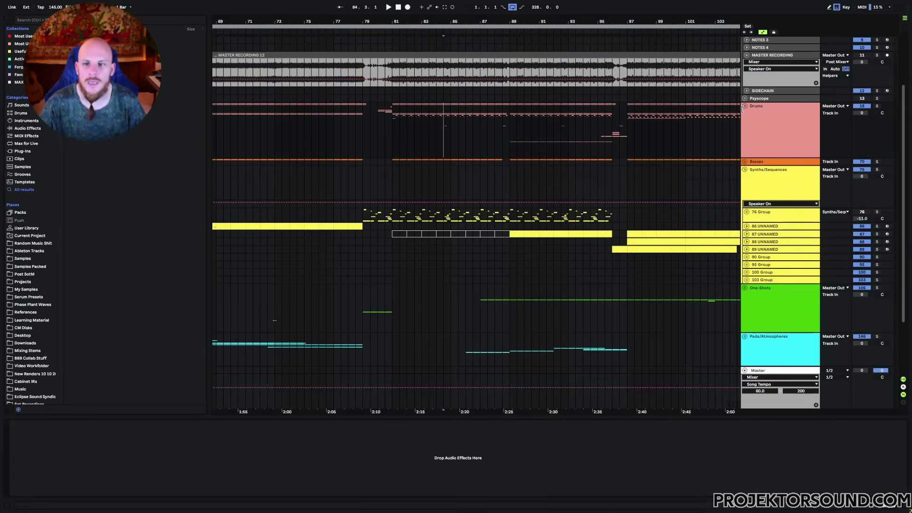
click(744, 106)
drag(454, 24, 437, 222)
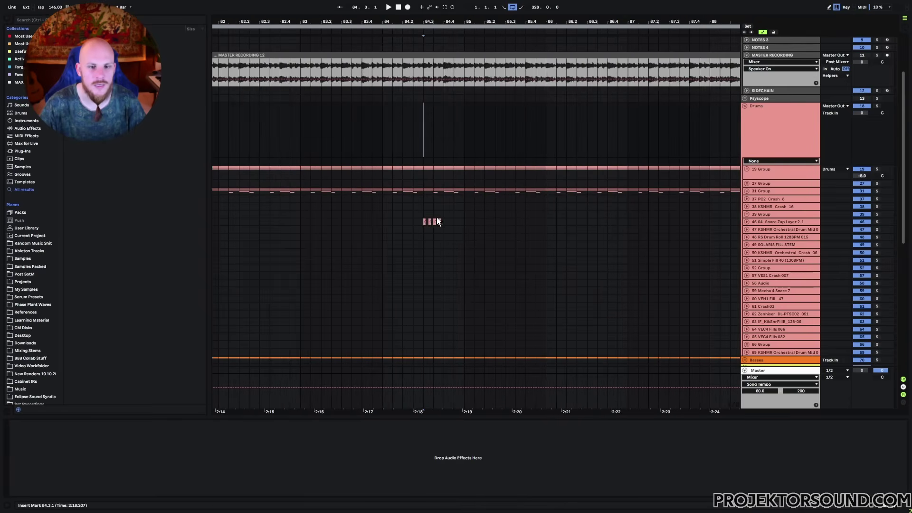
click(877, 222)
key(space)
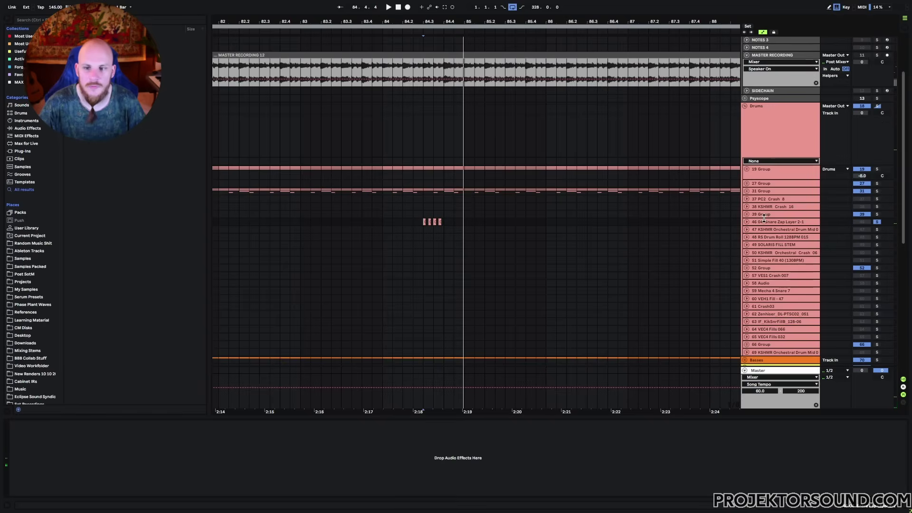
Unfold the Snare Zap Layer track to examine its four clips up close, and collapse the Drums group.
click(747, 223)
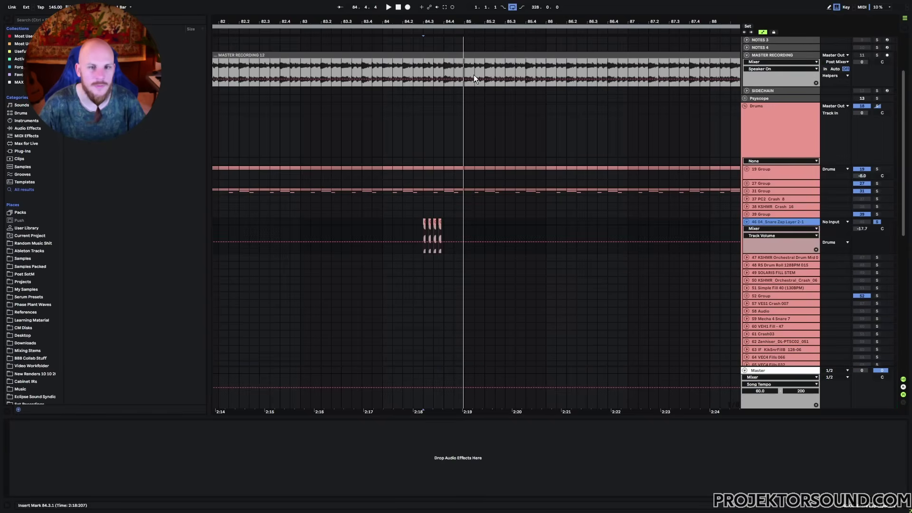
drag(422, 21, 449, 113)
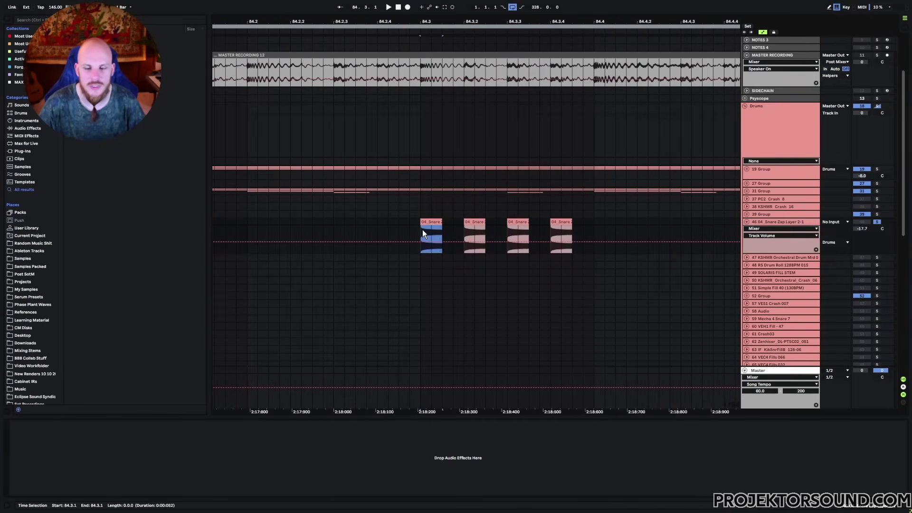
click(745, 107)
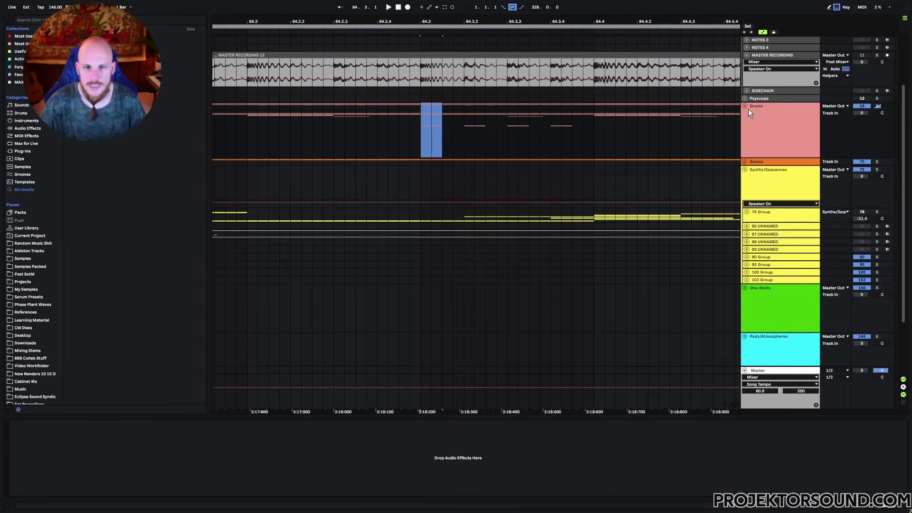
key(x)
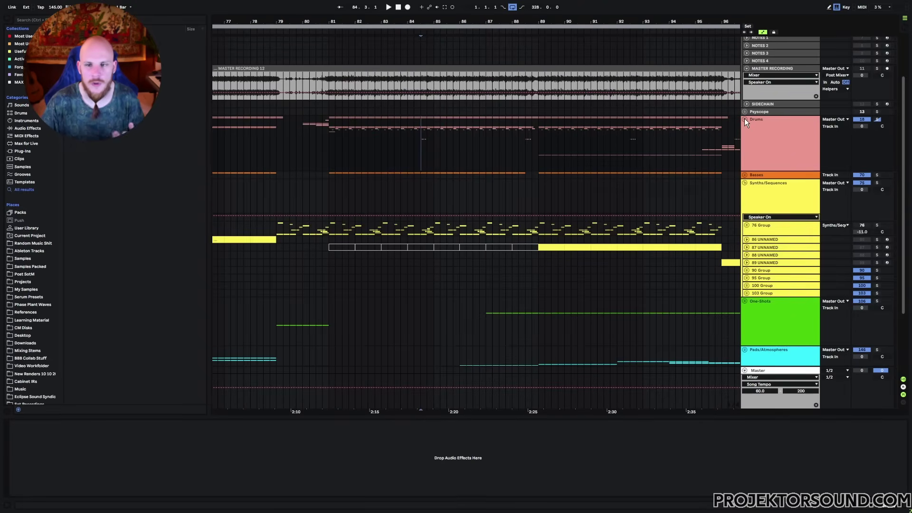
Expand the Drums group and select the beat from 84.4.1 to 85.1.1 right after the Snare Zap Layer fill.
click(744, 119)
scroll(407, 171, down, 3)
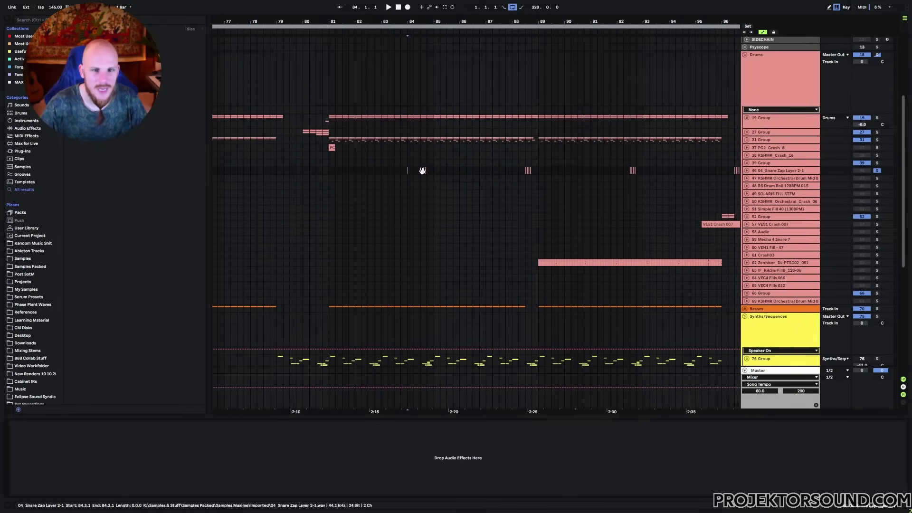
click(428, 172)
key(shift+Right)
scroll(584, 250, down, 3)
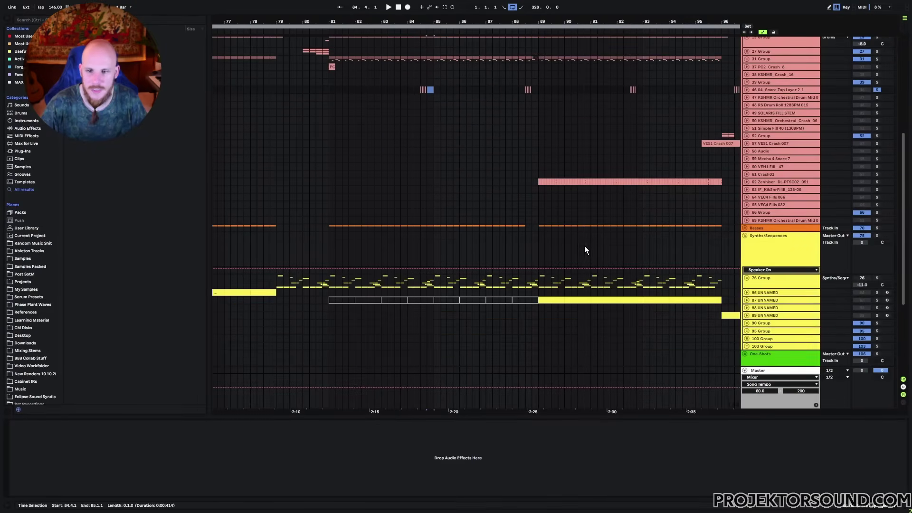
Expand the 76 Group, solo track 81 and play its short clip from 84.4.1.
click(747, 277)
scroll(535, 295, down, 3)
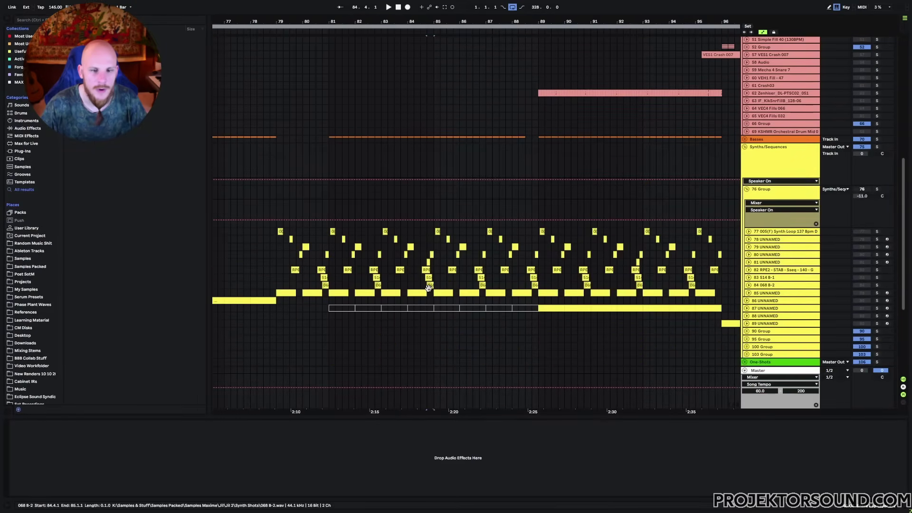
drag(426, 264, 430, 263)
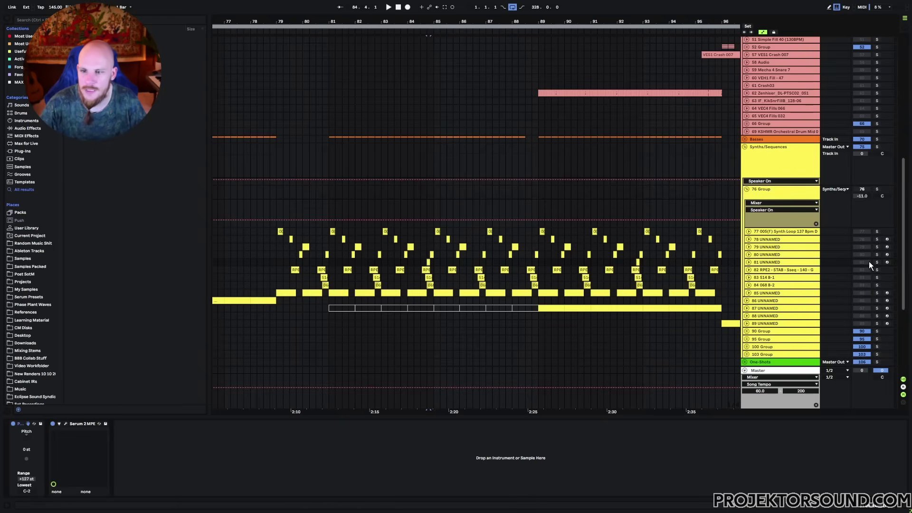
key(space)
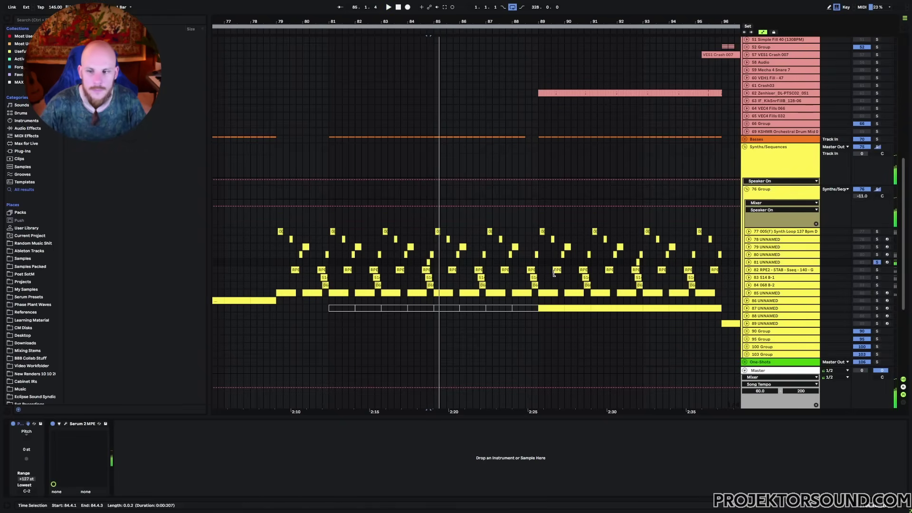
key(space)
Play tracks 83 and 84 soloed from 88.3.1, and solo and collapse the 76 Group.
click(528, 360)
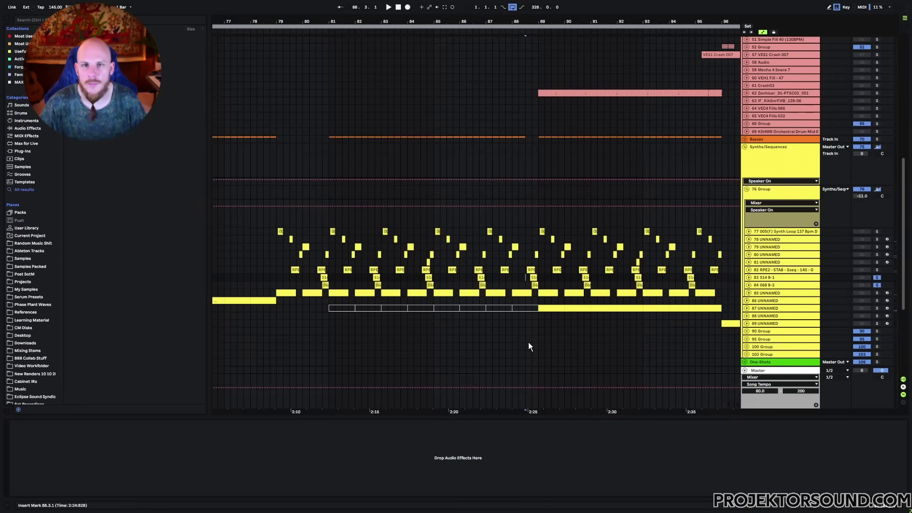
key(space)
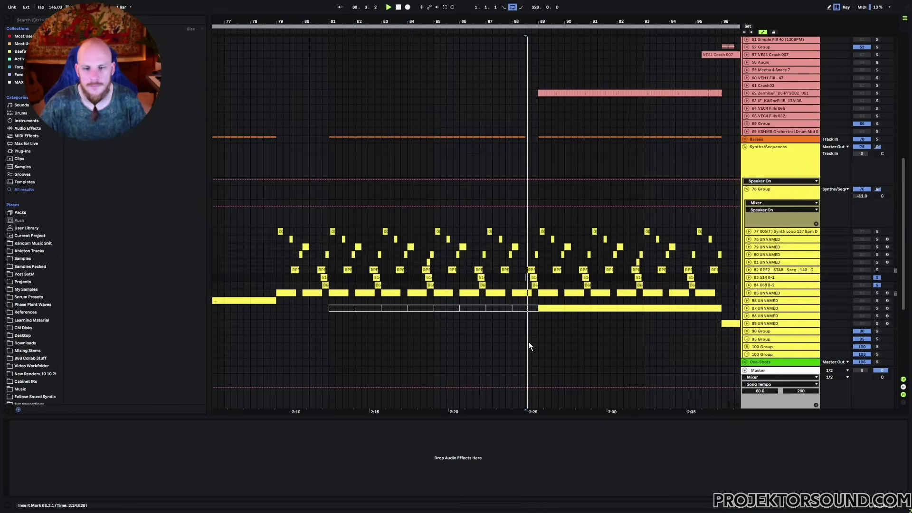
click(876, 189)
click(747, 189)
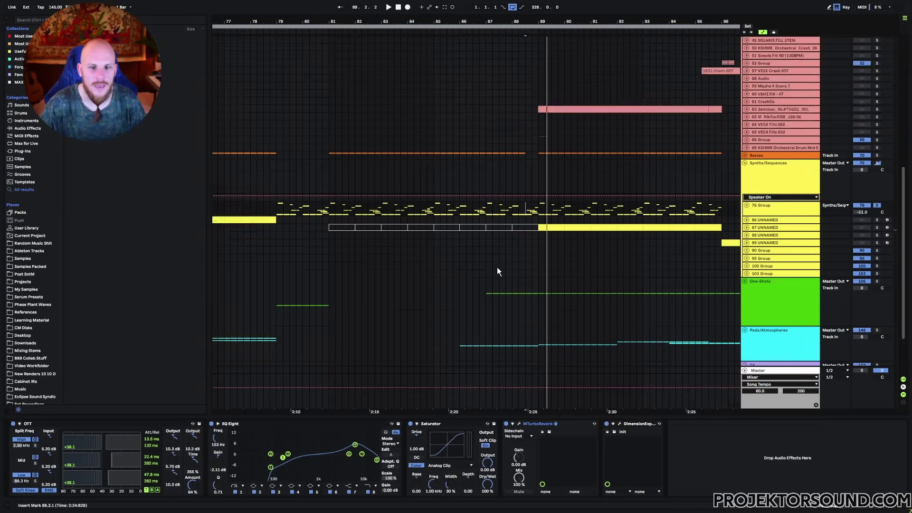
Play the full arrangement with no tracks soloed from 83.1.1 to about bar 89.
click(414, 346)
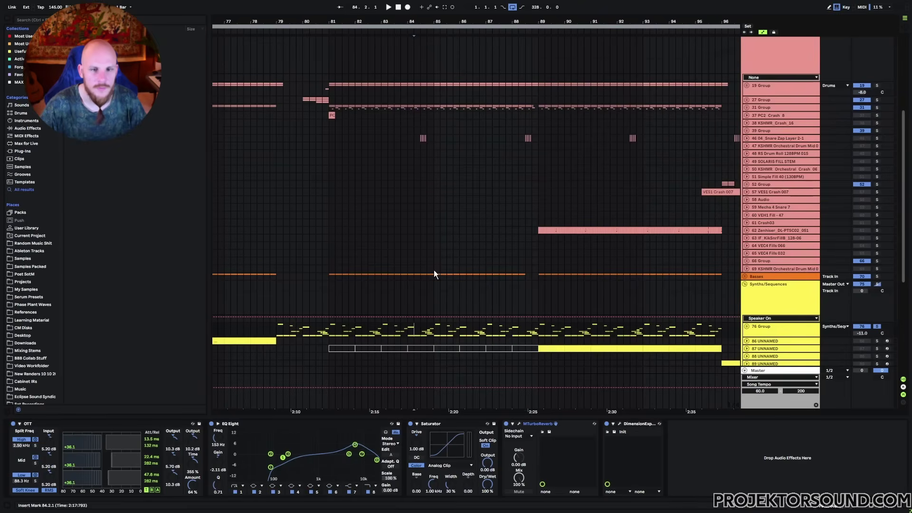
click(384, 137)
key(space)
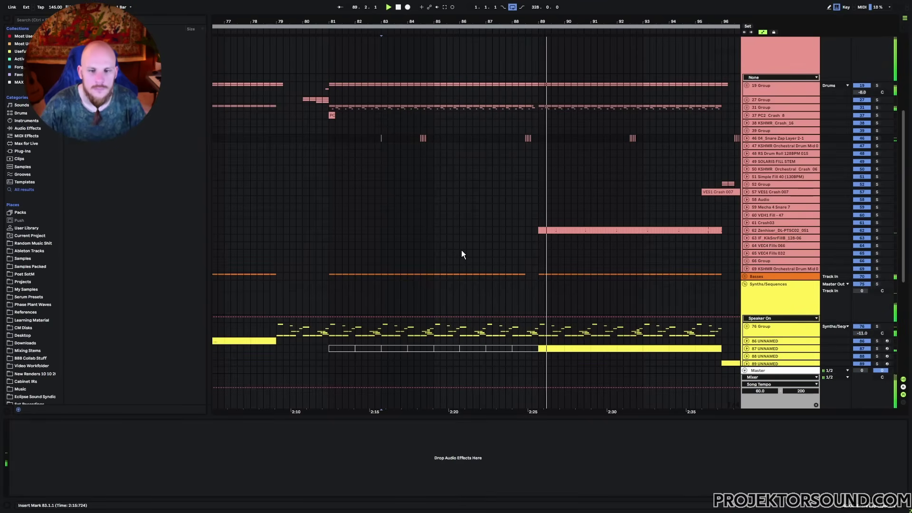
Examine the break between bars 96 and 97 and play the transition from 96.1.1 with all tracks audible.
scroll(473, 178, right, 2)
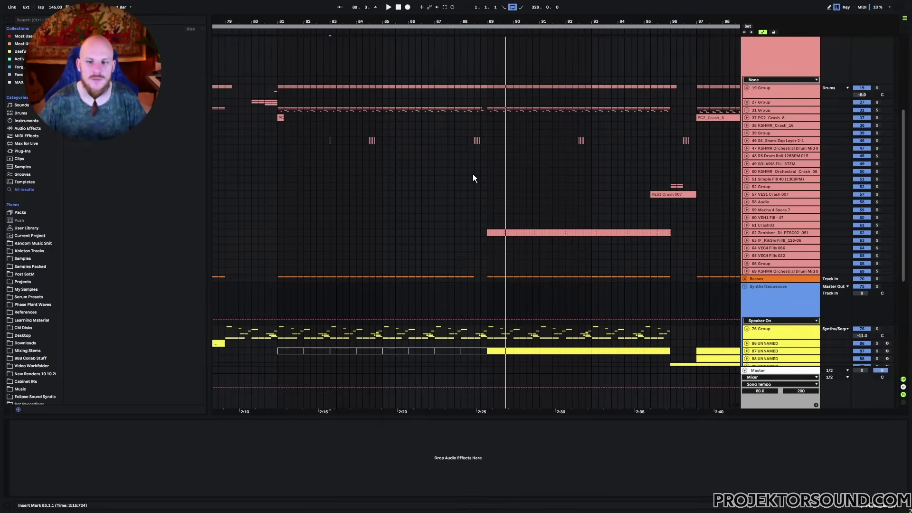
scroll(663, 241, down, 2)
scroll(588, 302, right, 1)
scroll(588, 302, down, 2)
scroll(407, 285, right, 8)
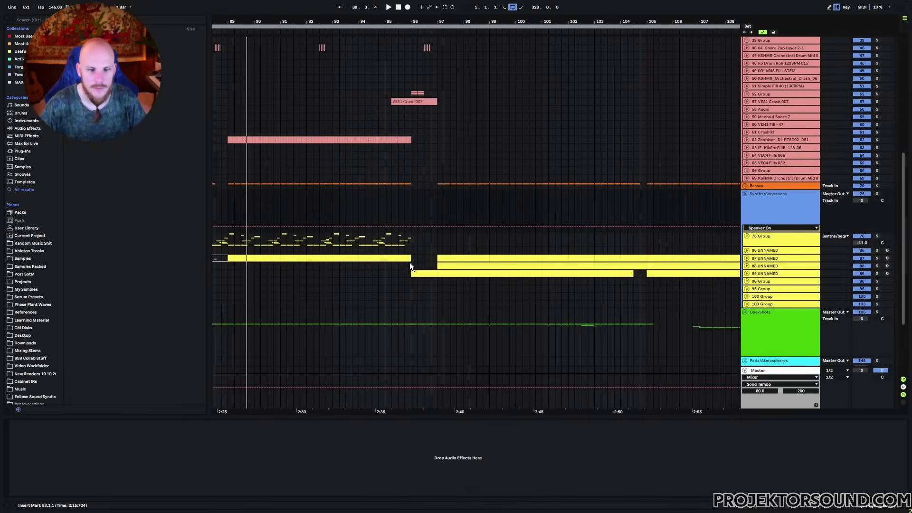
scroll(431, 190, up, 3)
drag(412, 113, 434, 112)
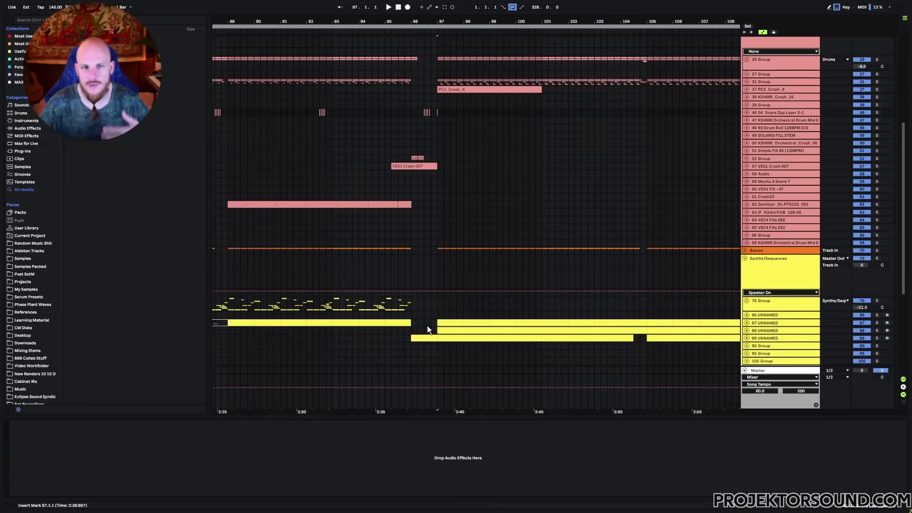
click(410, 331)
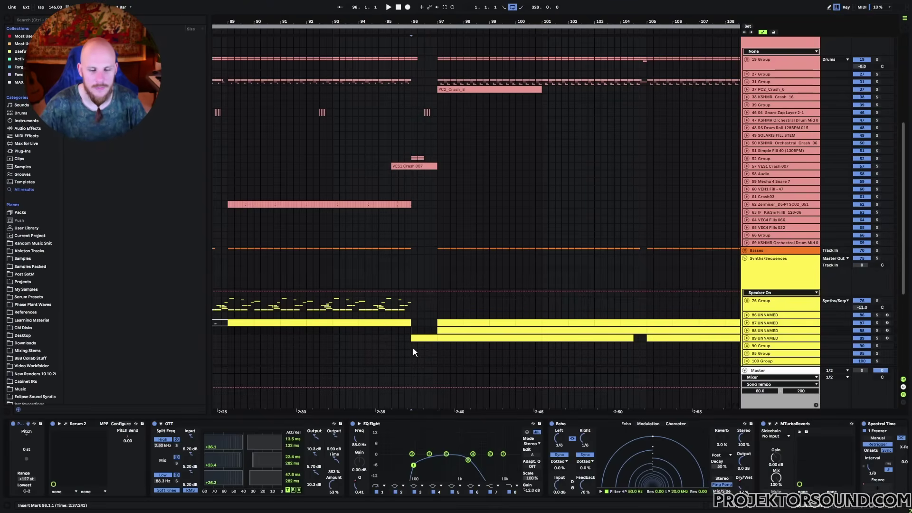
key(space)
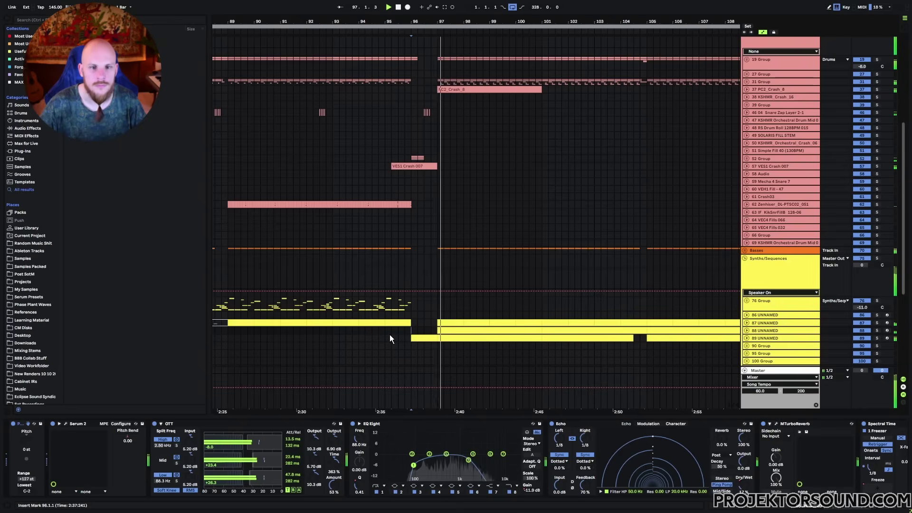
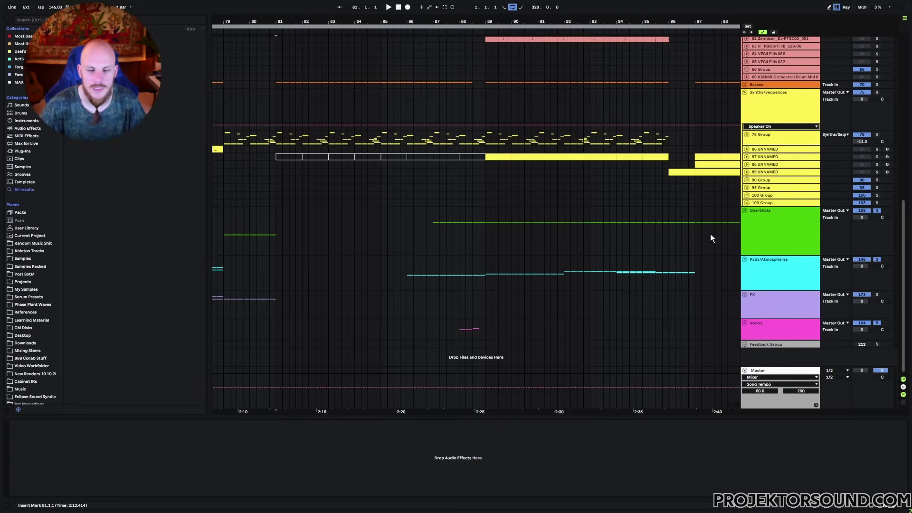
Play the soloed One-Shots, Pads/Atmospheres and Vocals groups from 86.1.1 to about bar 96.
click(408, 277)
key(space)
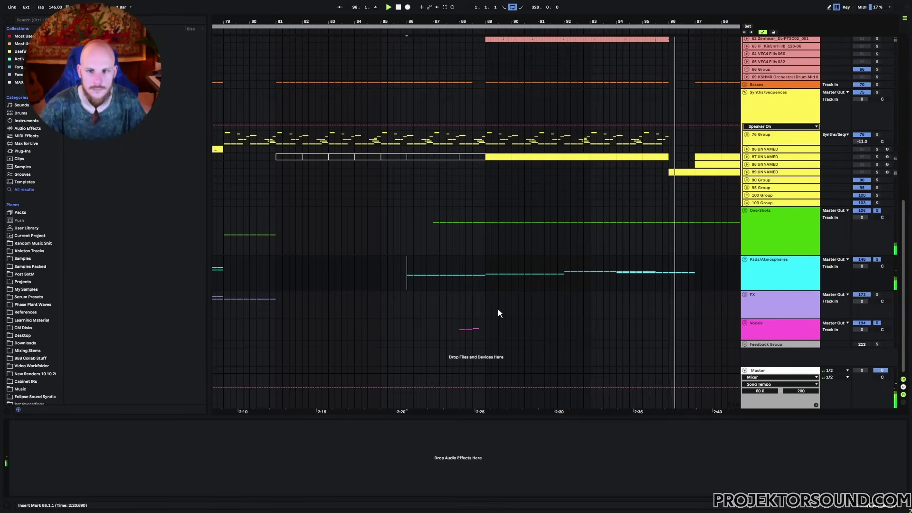
click(742, 285)
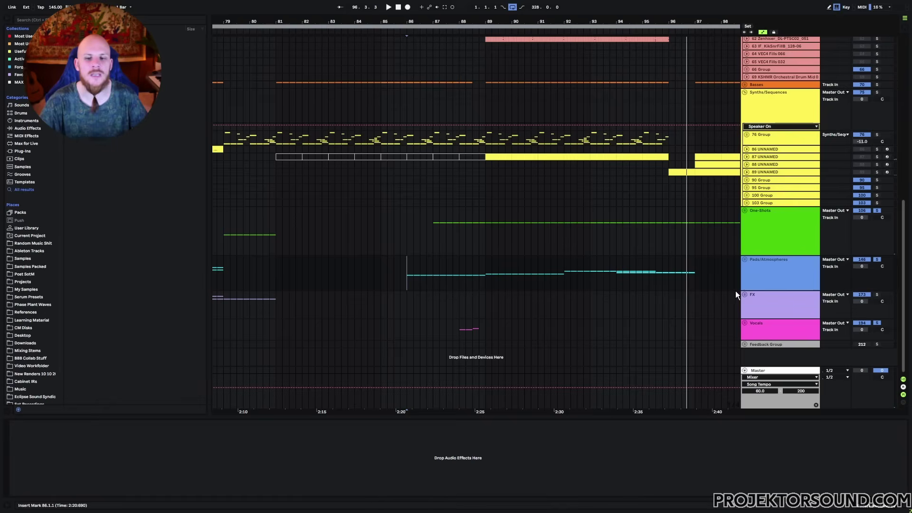
Expand the One-Shots group and audition the RPE2 - SYN-TFX - Rev and rev clip on track 120.
click(771, 230)
click(745, 211)
scroll(552, 281, down, 3)
click(464, 262)
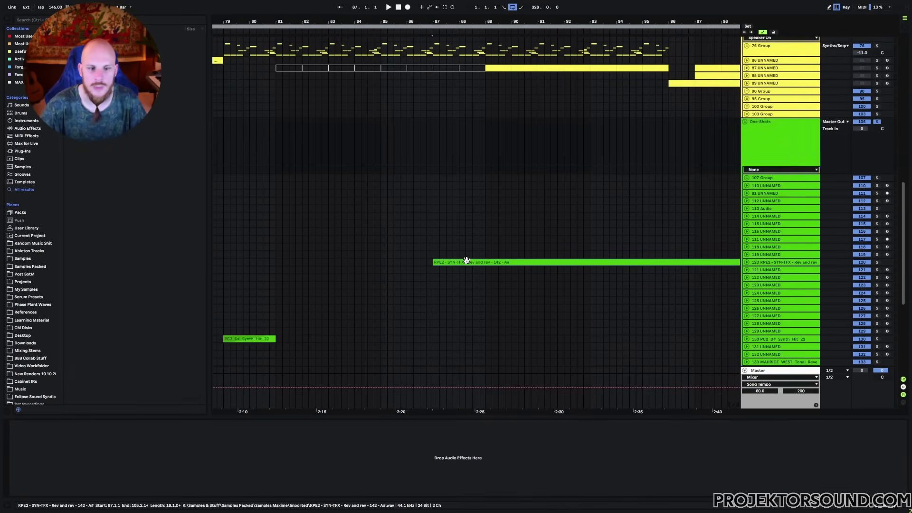
key(space)
Unfold track 120 to examine the waveform swell between bars 87 and 89, and fold the track again.
click(746, 263)
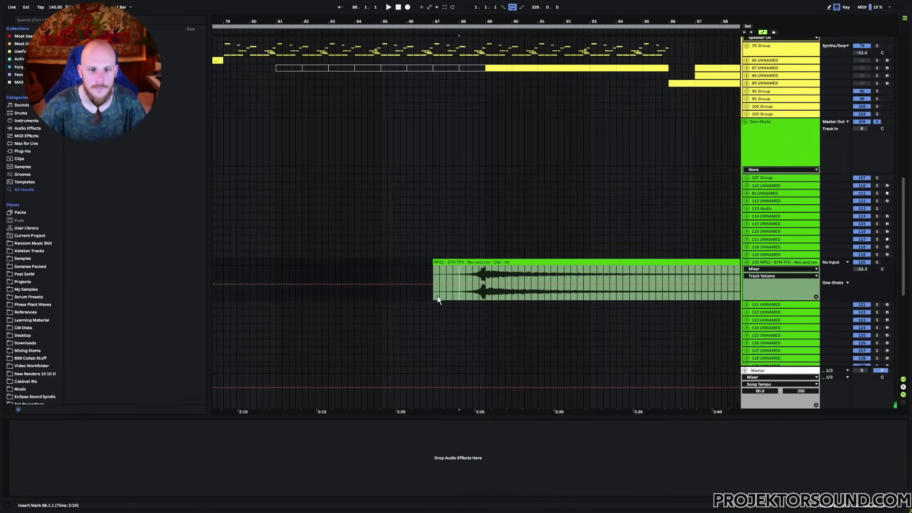
drag(437, 295, 492, 293)
click(480, 293)
click(746, 262)
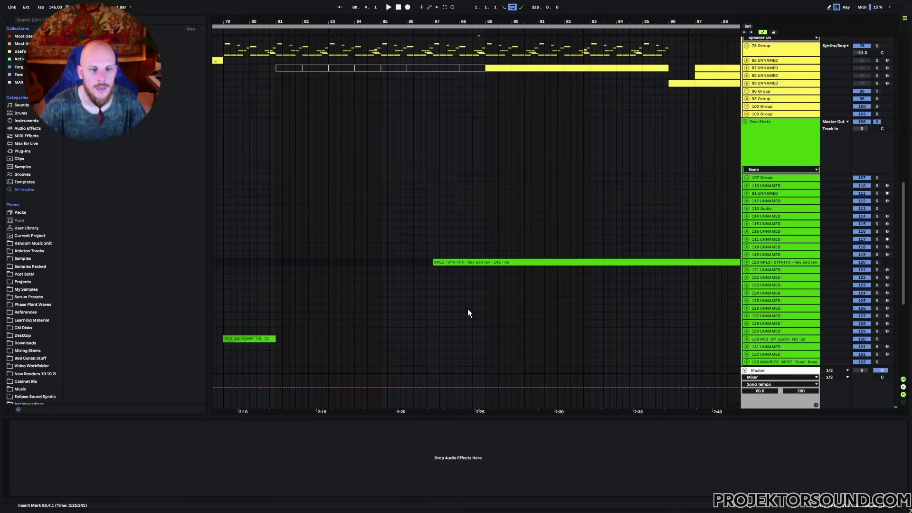
Select the PC2 Synth Hit 22 clip on track 130 from 79.1.1 to 81.1.1.
scroll(380, 295, down, 4)
click(250, 225)
scroll(576, 260, down, 4)
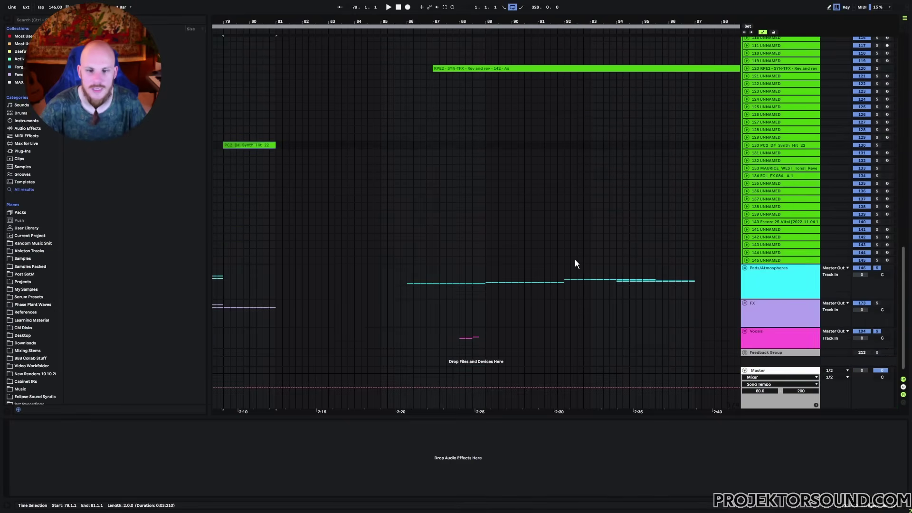
Expand the Pads/Atmospheres group and its 158 Group to reveal the staggered pad clips.
click(744, 260)
scroll(560, 306, down, 6)
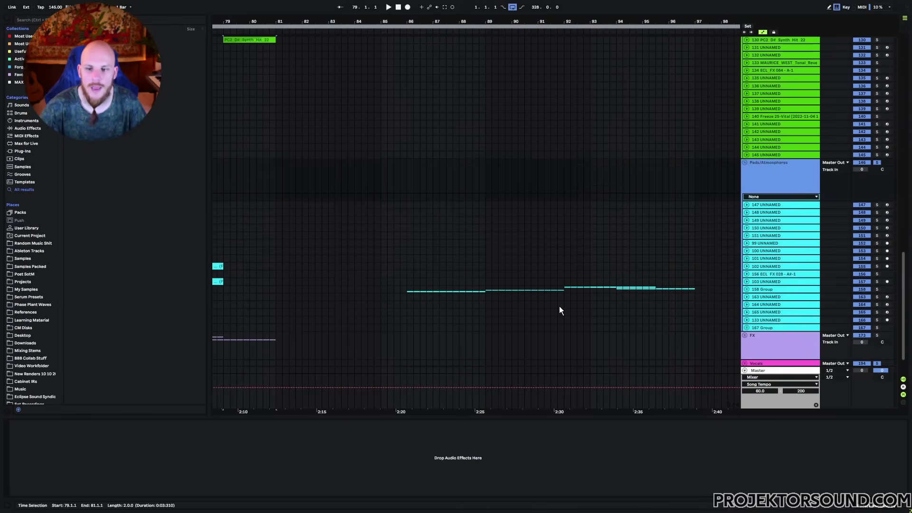
click(764, 249)
click(746, 248)
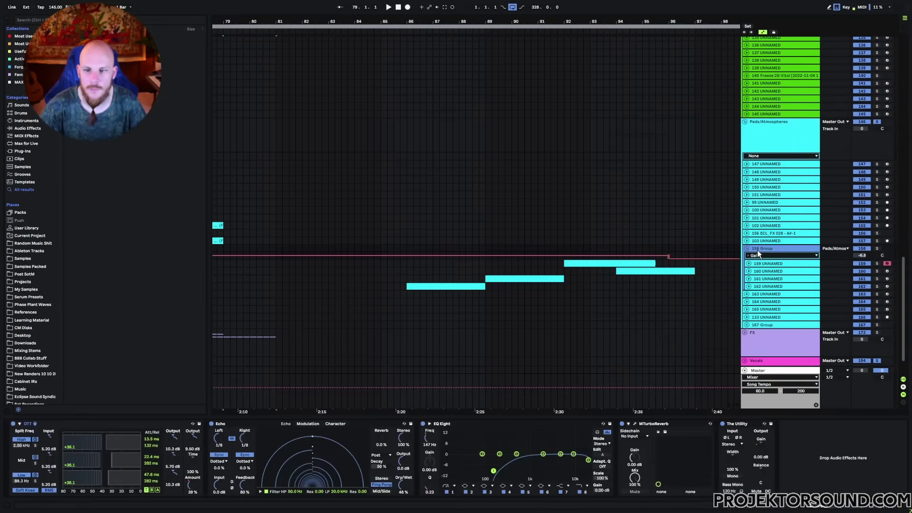
Show track 159's devices, unfold the track and select its Utility Gain automation from 92.1.1 to 95.3.1.
click(766, 265)
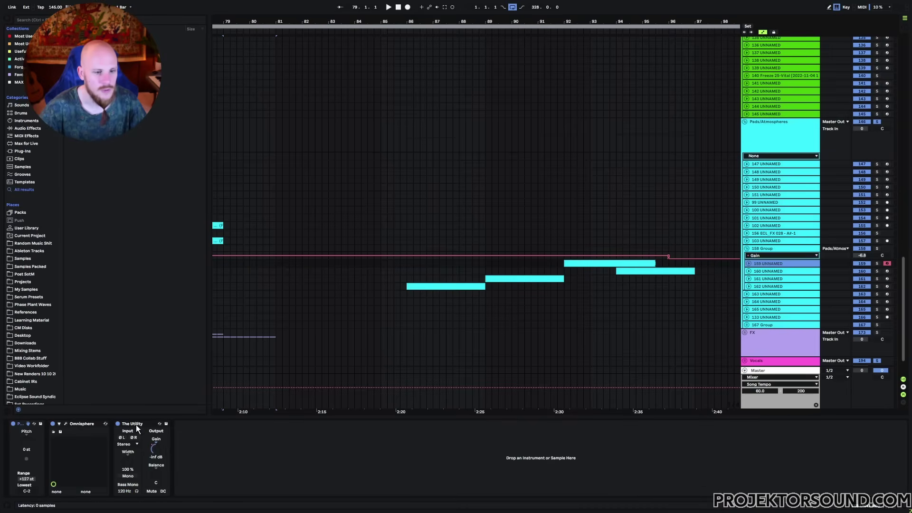
click(748, 263)
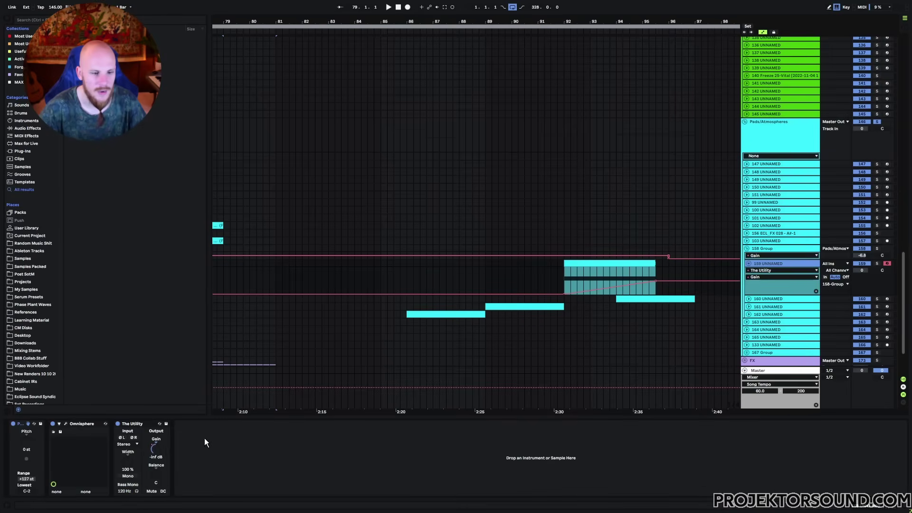
drag(572, 281, 657, 282)
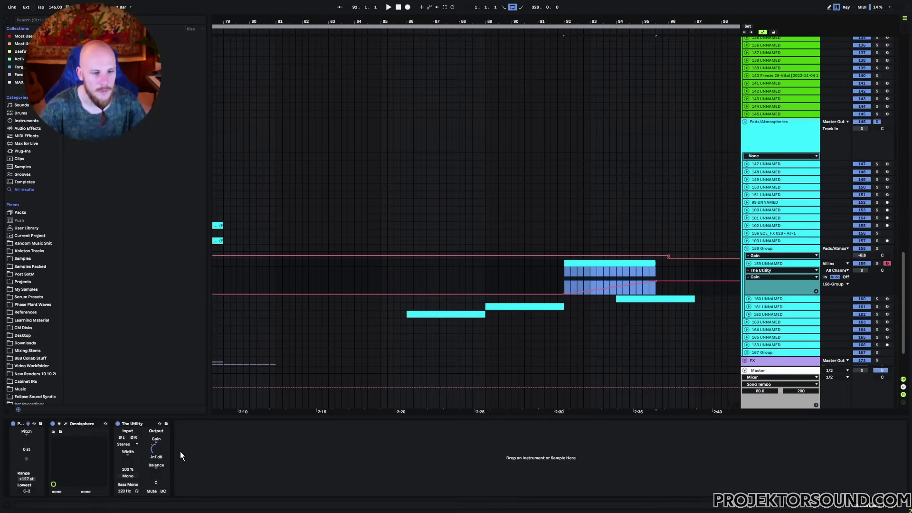
Unfold pad tracks 160, 161 and 162, displaying The Utility's Gain automation on tracks 161 and 162.
click(749, 299)
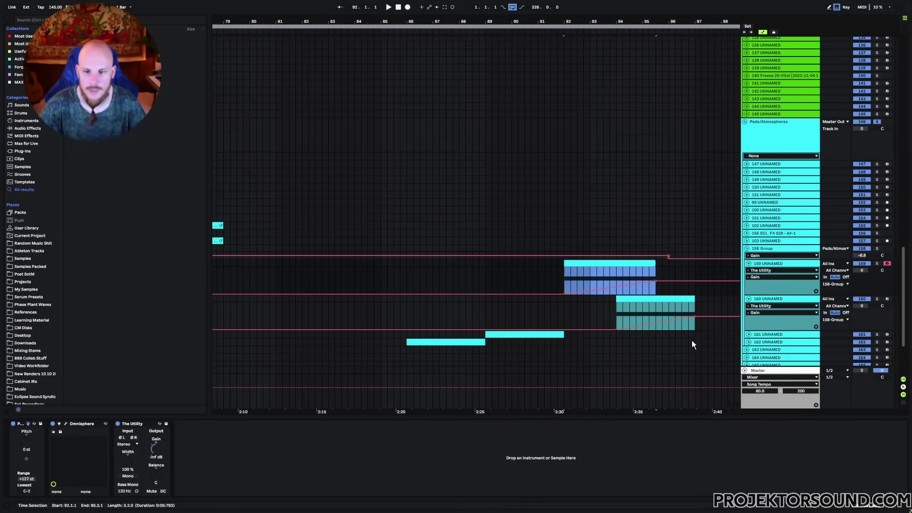
click(748, 335)
scroll(568, 325, down, 3)
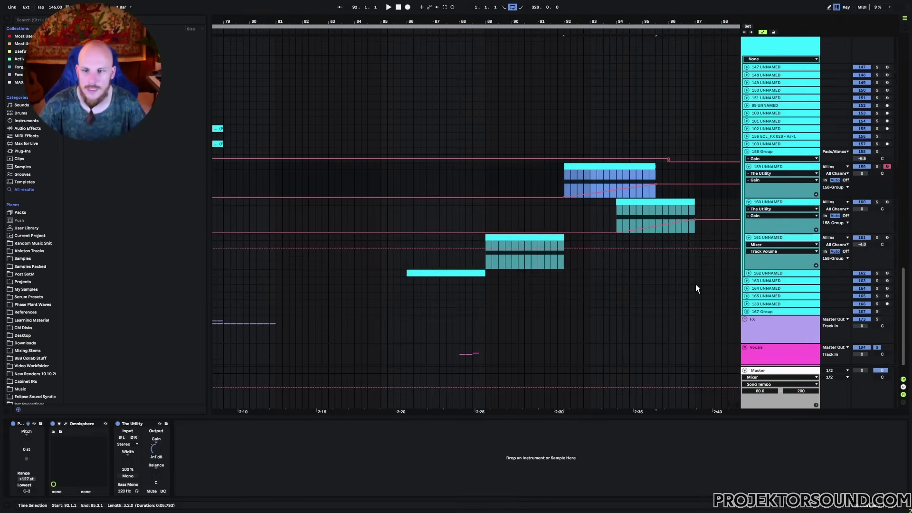
click(765, 245)
click(755, 268)
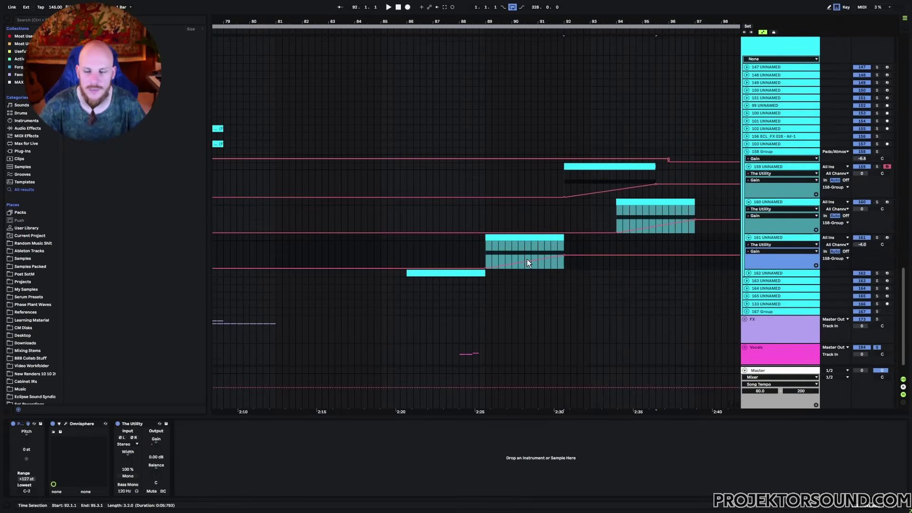
click(749, 273)
click(760, 280)
click(753, 304)
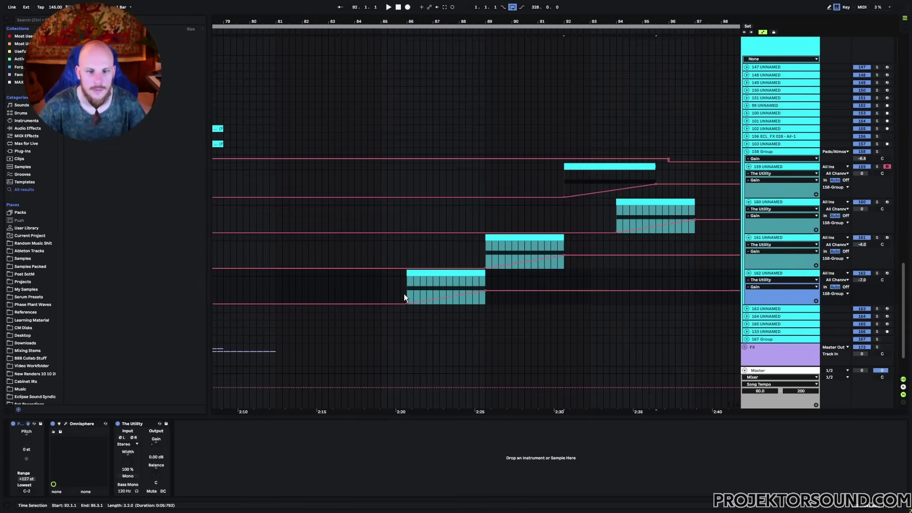
Inspect the OTT, Echo, EQ Eight and MTurboReverb devices on the 158 Group.
scroll(763, 231, up, 2)
click(760, 232)
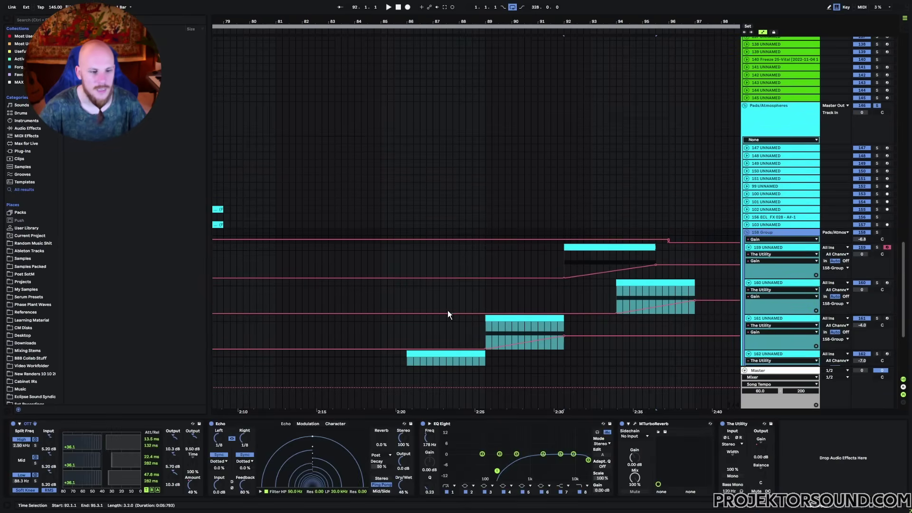
click(40, 427)
click(237, 420)
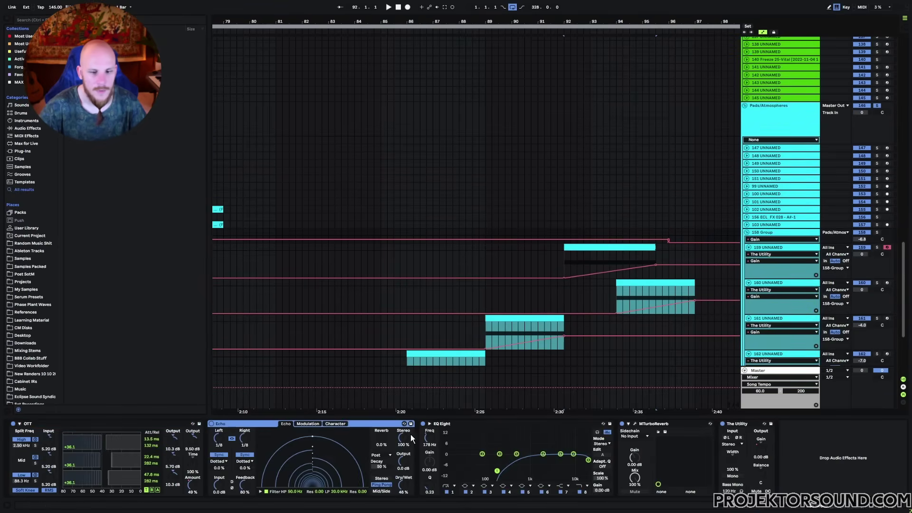
click(465, 422)
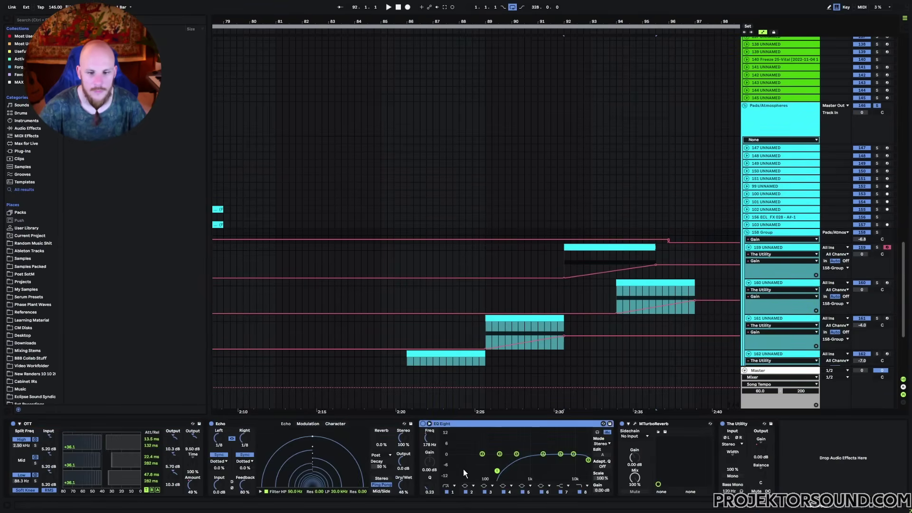
click(659, 422)
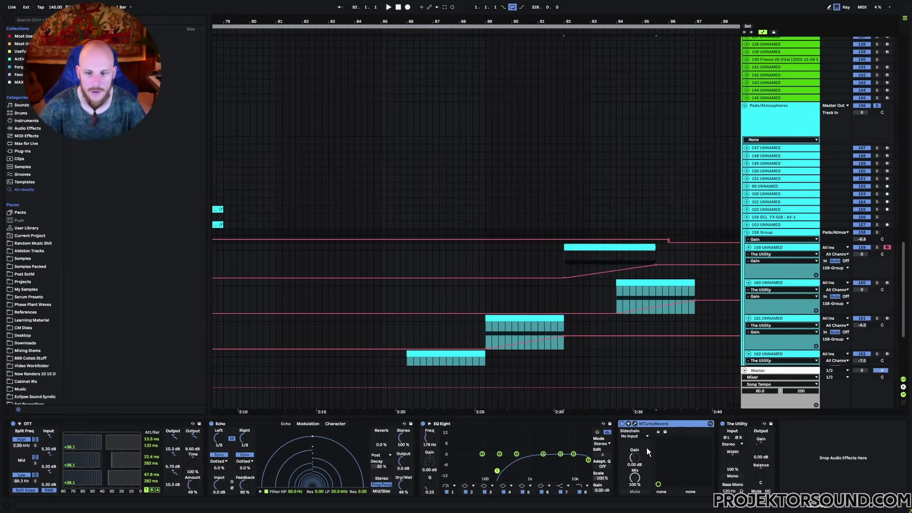
Enlarge the 158 Group's Utility Gain automation lane to examine its curve, and fold the group again.
click(828, 456)
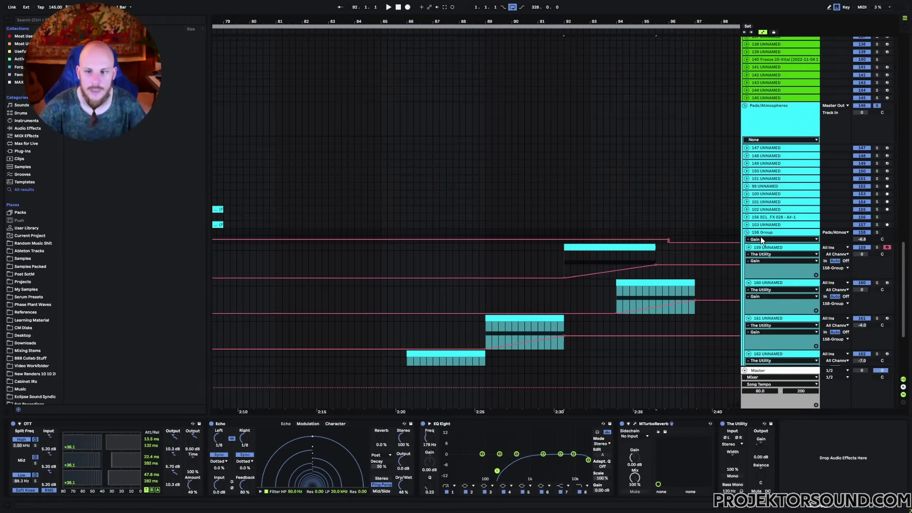
drag(754, 243, 753, 367)
scroll(592, 317, down, 3)
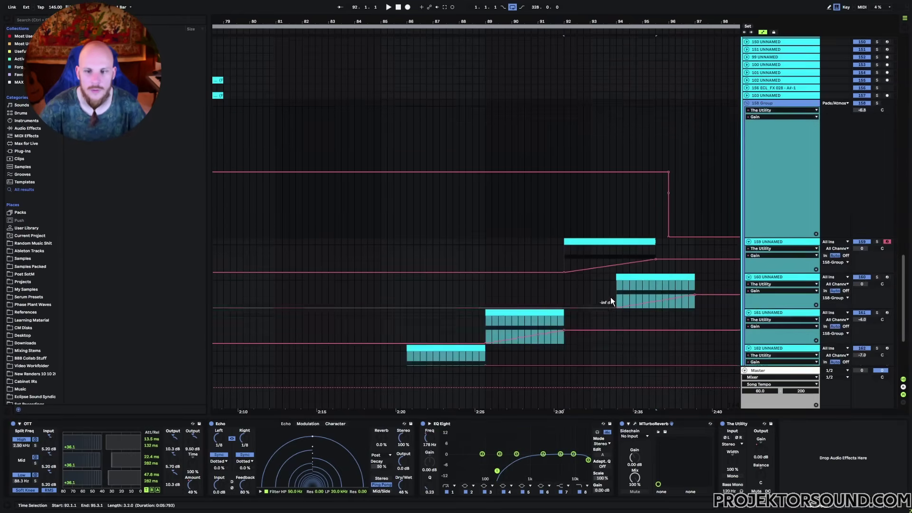
click(747, 103)
scroll(469, 251, up, 3)
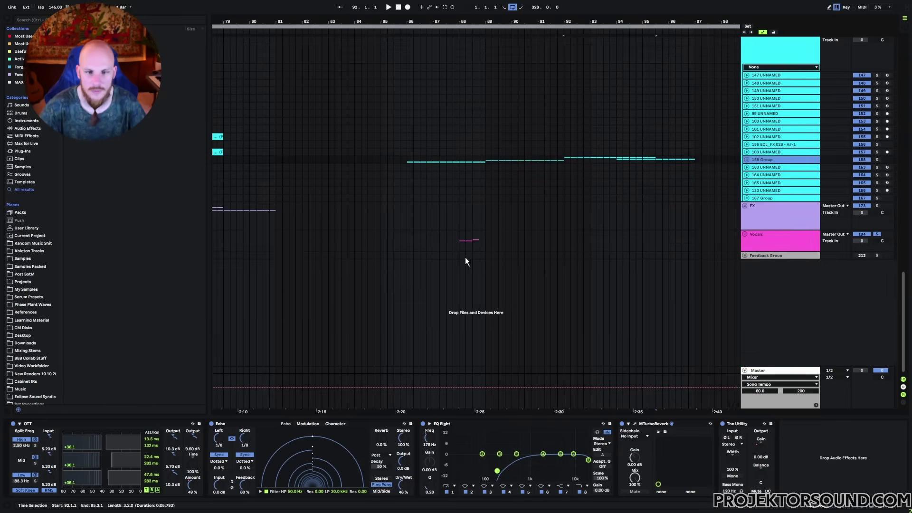
Place the insert marker at 88.1.1 on the Vocals group, solo it and expand it together with its 203 Group.
scroll(466, 259, up, 3)
click(465, 259)
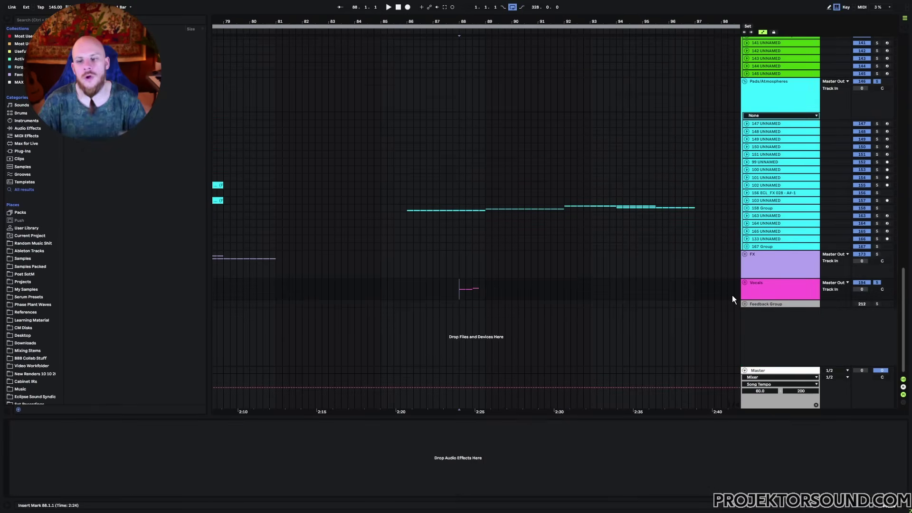
click(876, 283)
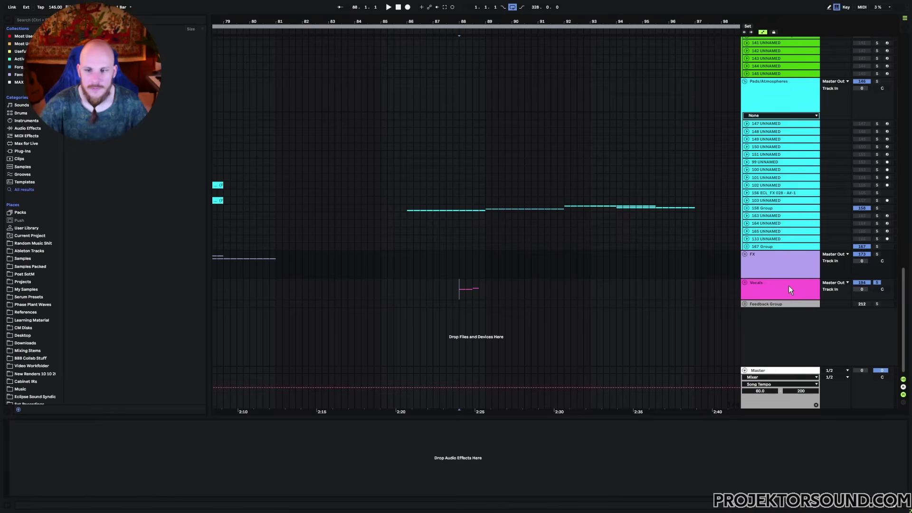
click(744, 283)
scroll(515, 304, down, 3)
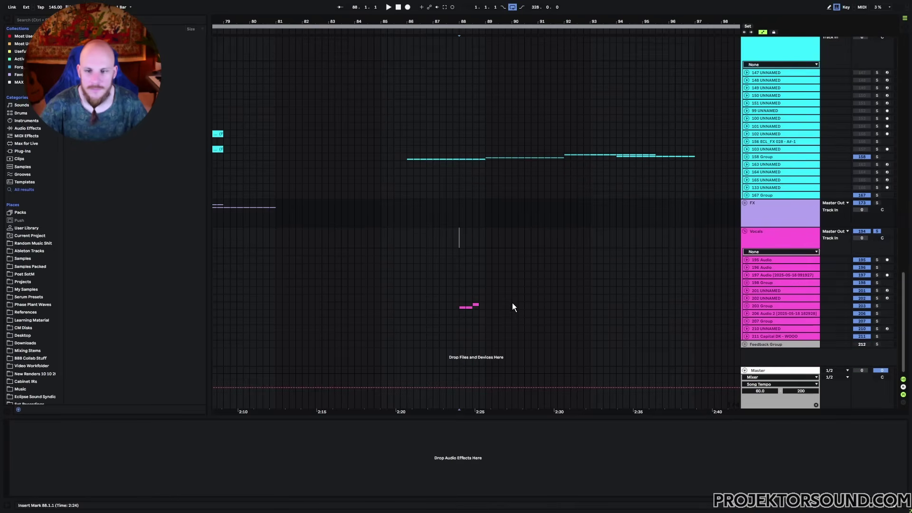
click(758, 307)
click(746, 306)
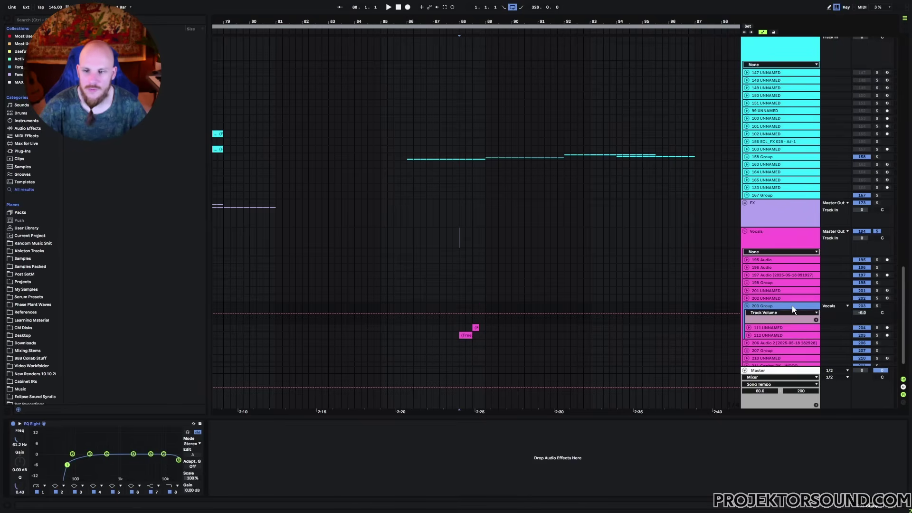
Unfold tracks 111 and 112 in the 203 Group to show their clip waveforms.
click(760, 334)
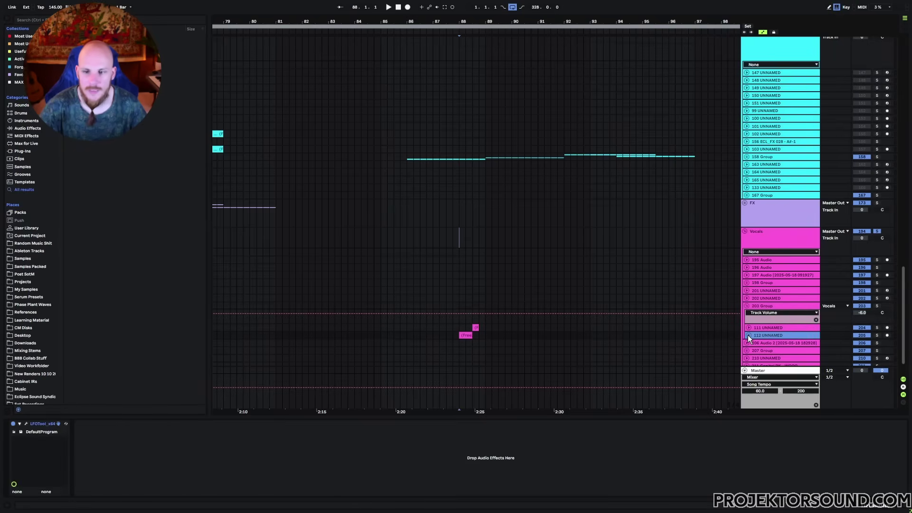
click(747, 335)
click(749, 327)
scroll(455, 260, down, 5)
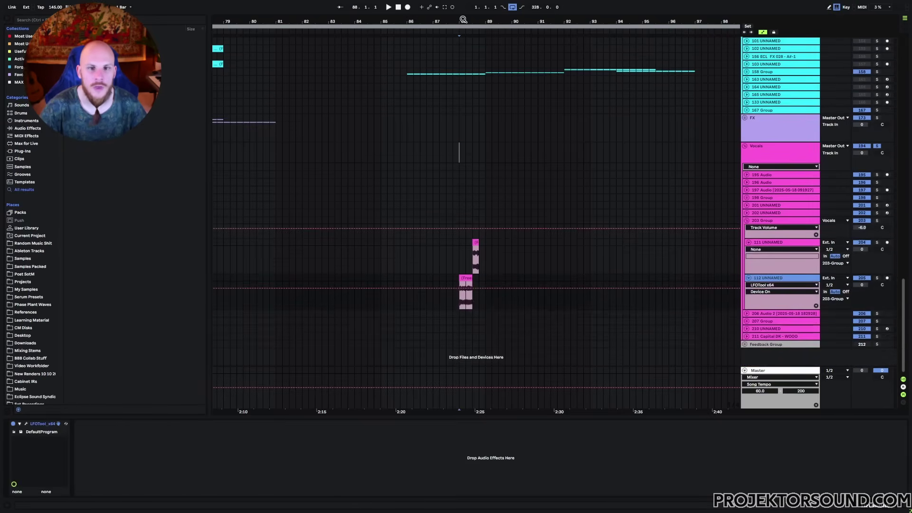
Examine the frozen clip on track 112, selecting 88.1.1 to 88.3.1 and the surrounding range from 87.1.1 to 89.3.1.
drag(468, 25, 468, 66)
drag(443, 301, 540, 300)
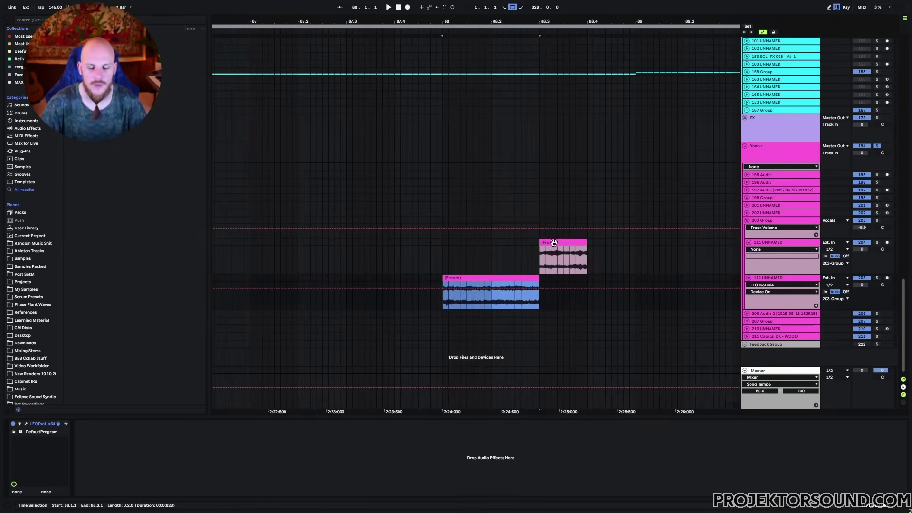
click(539, 305)
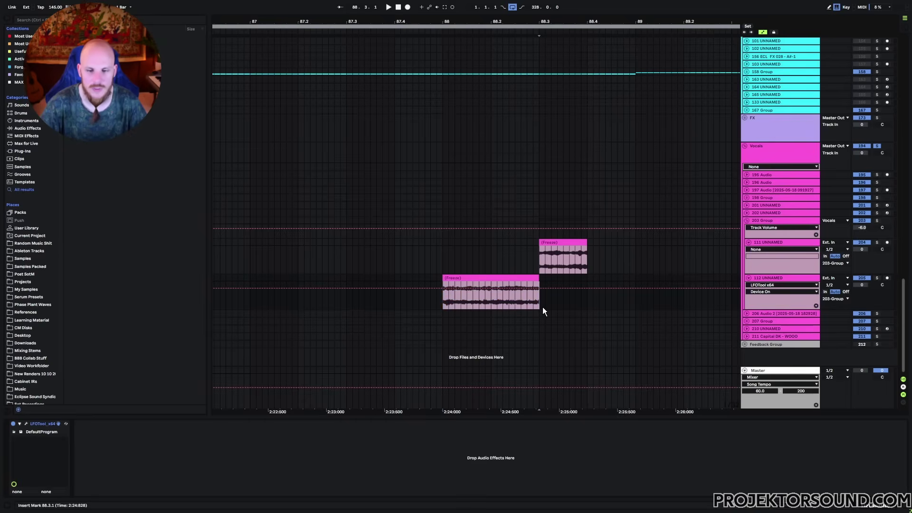
click(436, 304)
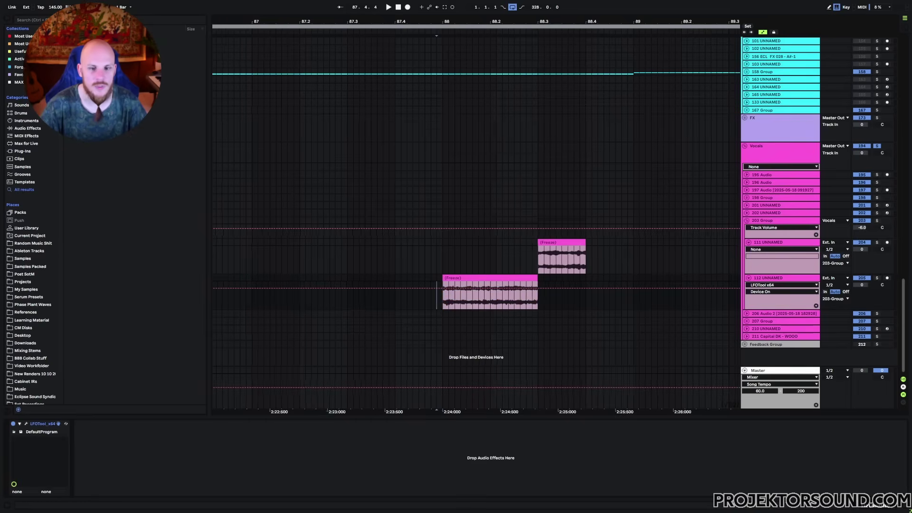
key(minus)
key(minus)
drag(429, 304, 495, 311)
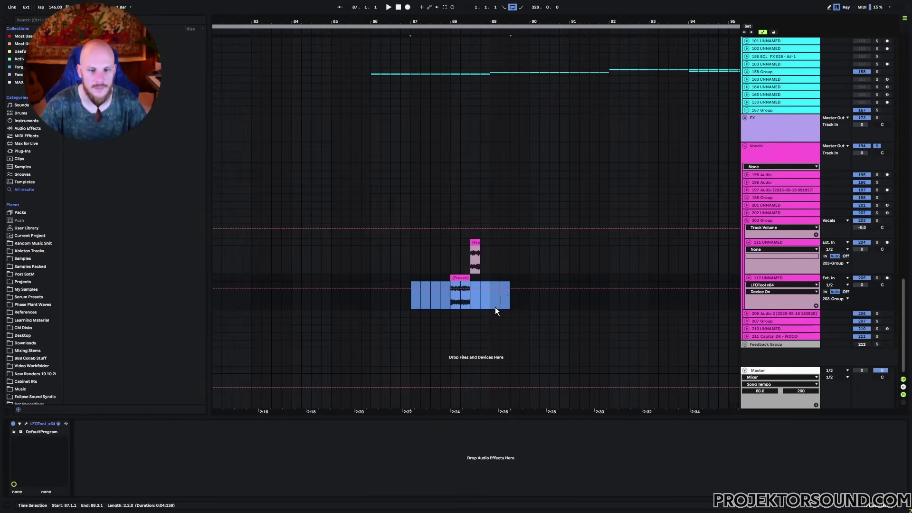
Solo the 203 Group and play its two vocal clips from 88.1.1.
click(452, 301)
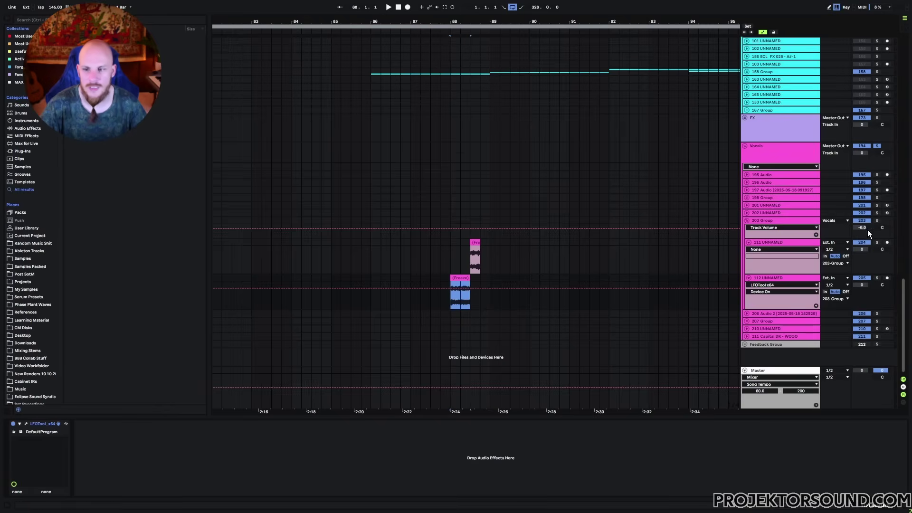
click(877, 221)
click(449, 255)
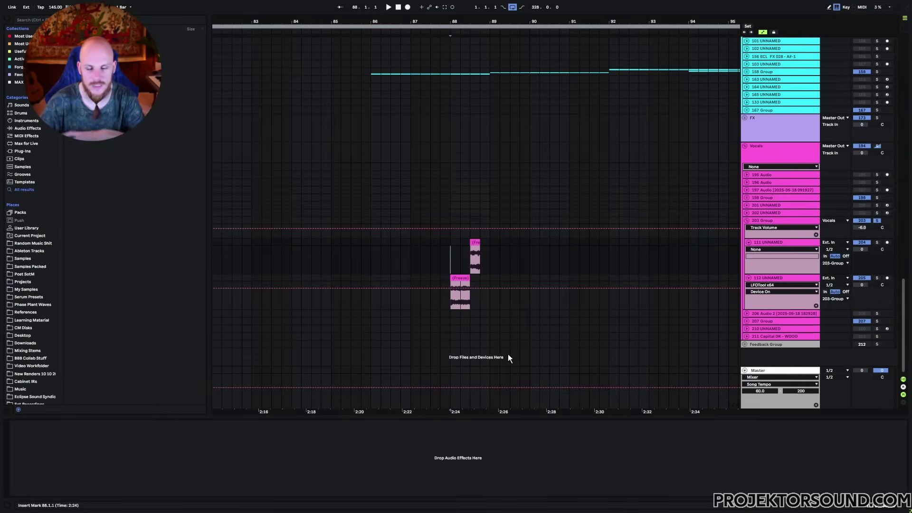
key(space)
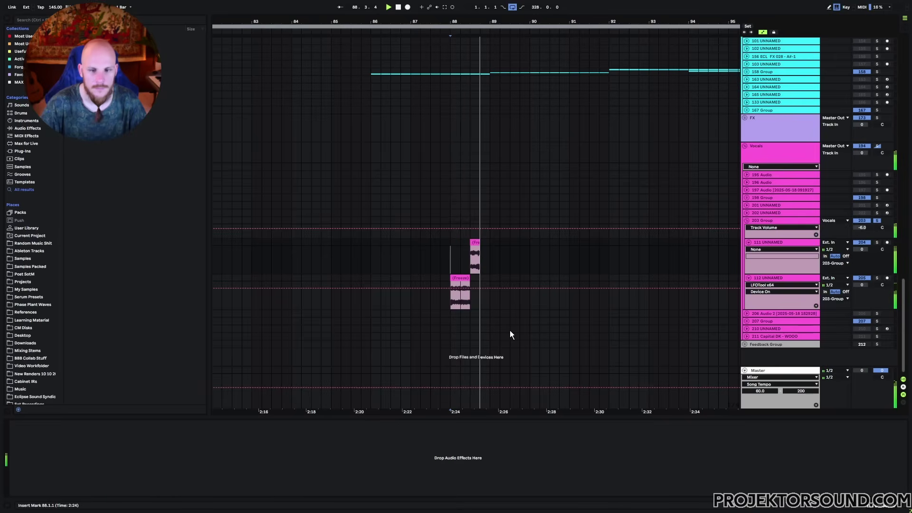
Inspect the devices on the 203 Group and tracks 112 and 111, including the LFOTool volume curve on track 112.
click(768, 221)
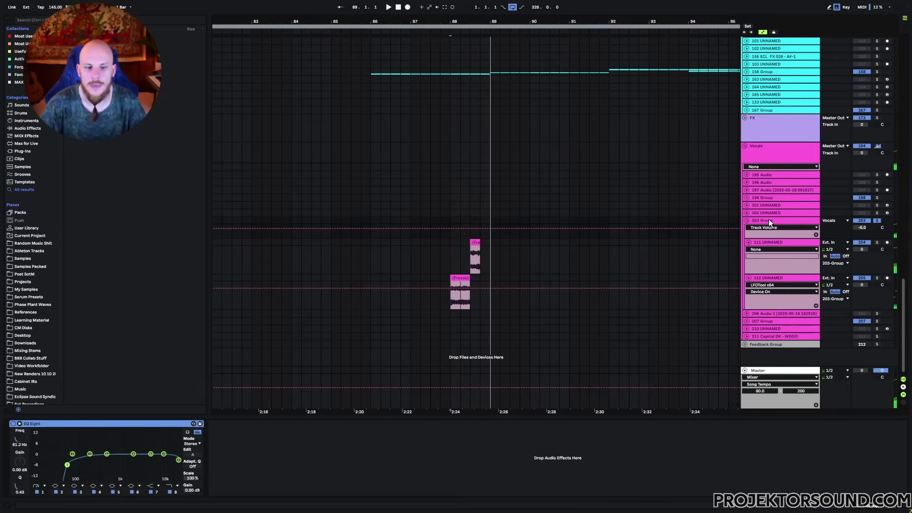
click(768, 279)
click(27, 423)
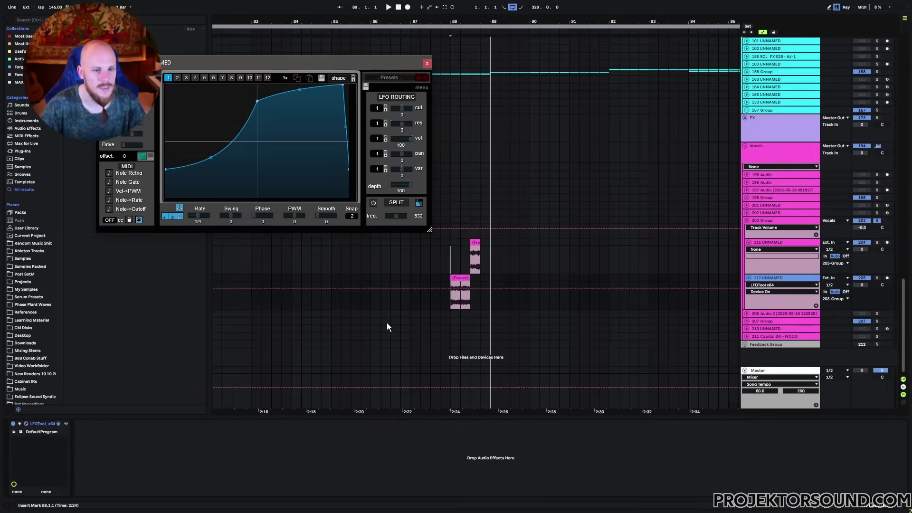
click(427, 63)
click(769, 243)
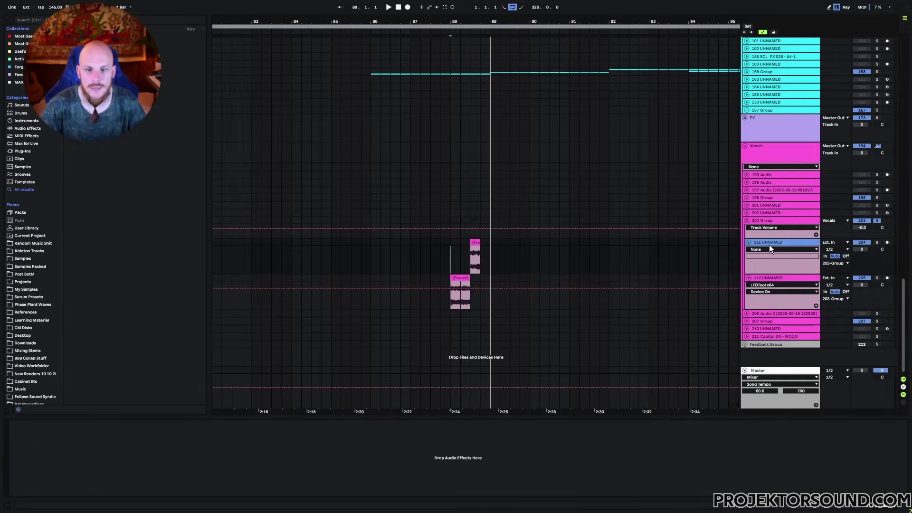
click(781, 222)
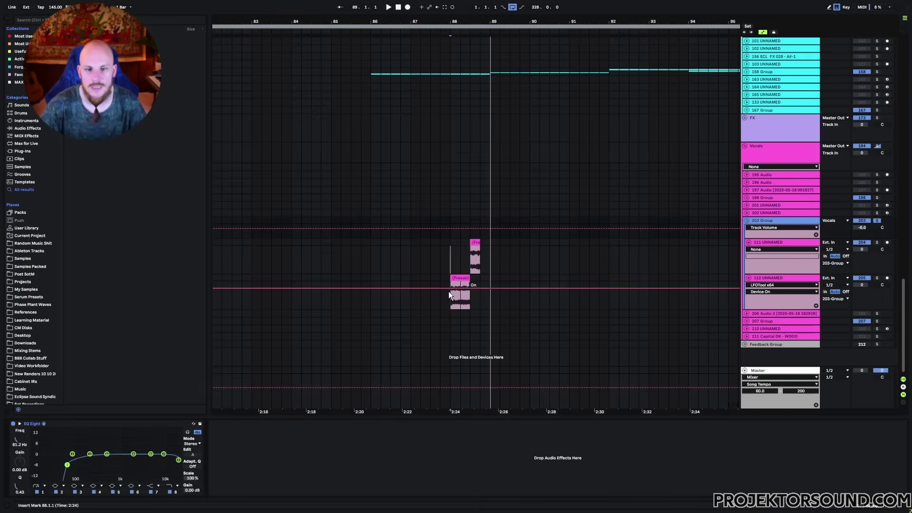
Select both vocal clips from 88.1.1 to 88.4.1, and fold tracks 111 and 112 and the 203 Group.
drag(451, 253, 480, 292)
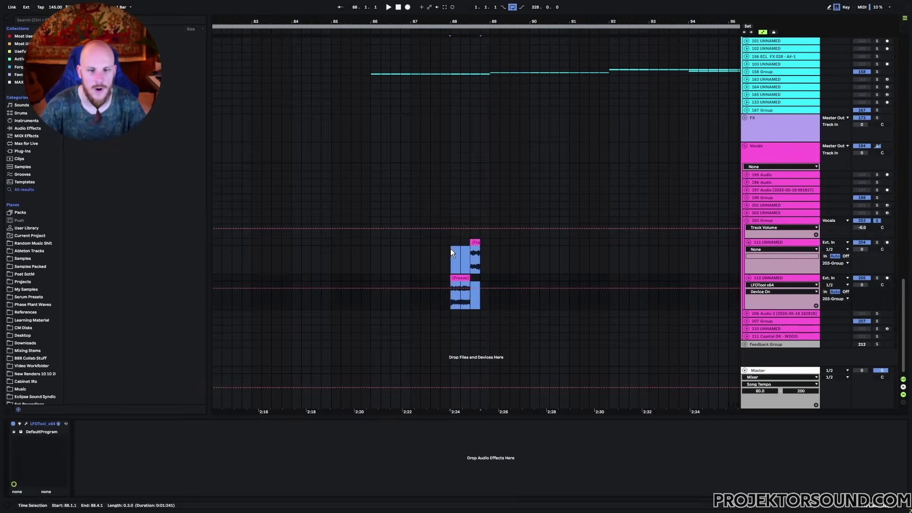
click(773, 264)
click(748, 243)
click(750, 250)
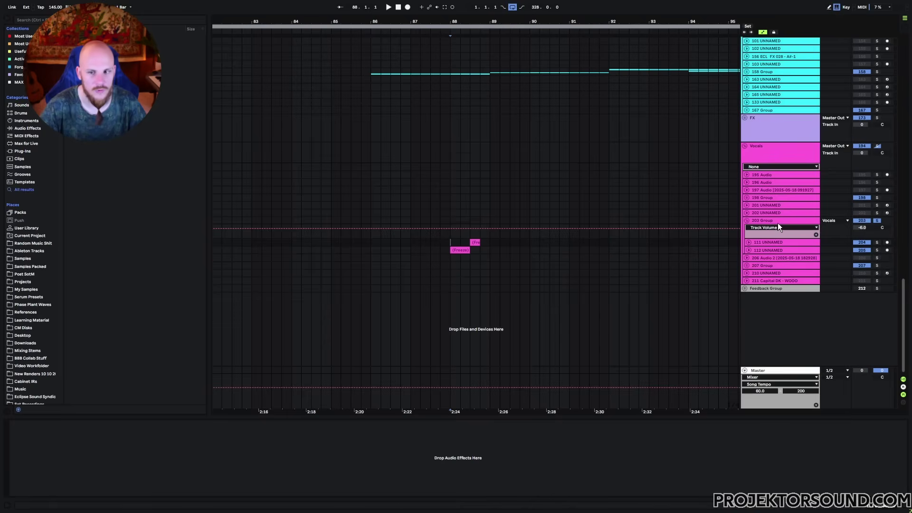
click(779, 222)
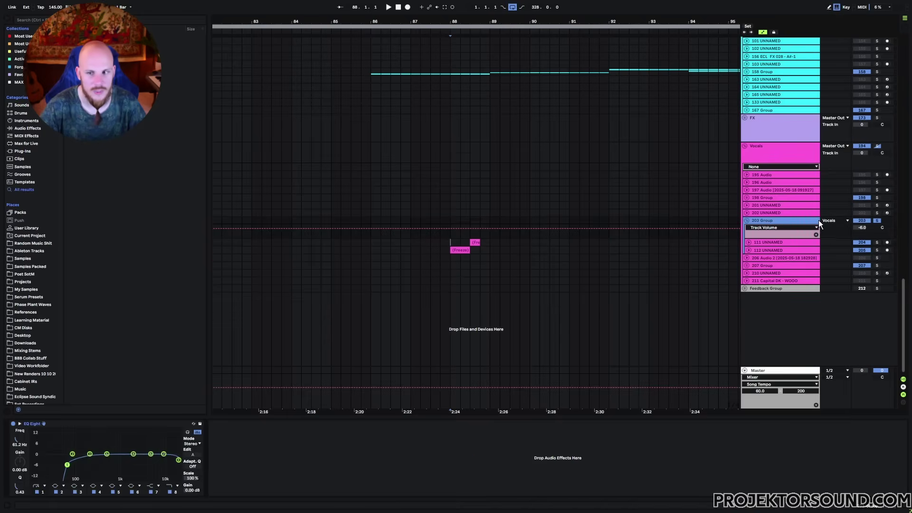
click(747, 220)
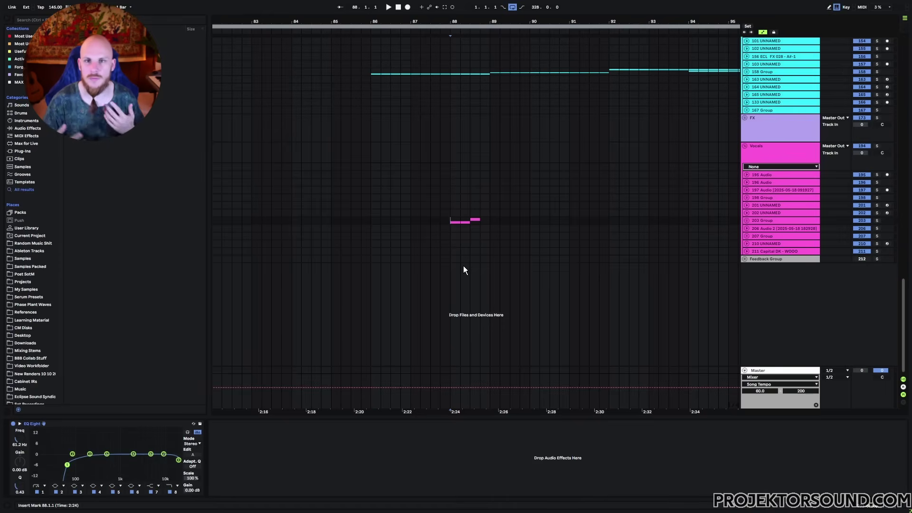
Fold the One-Shots group and unfold track 87 in Synths/Sequences to show its clips and Utility Balance automation.
scroll(663, 226, up, 5)
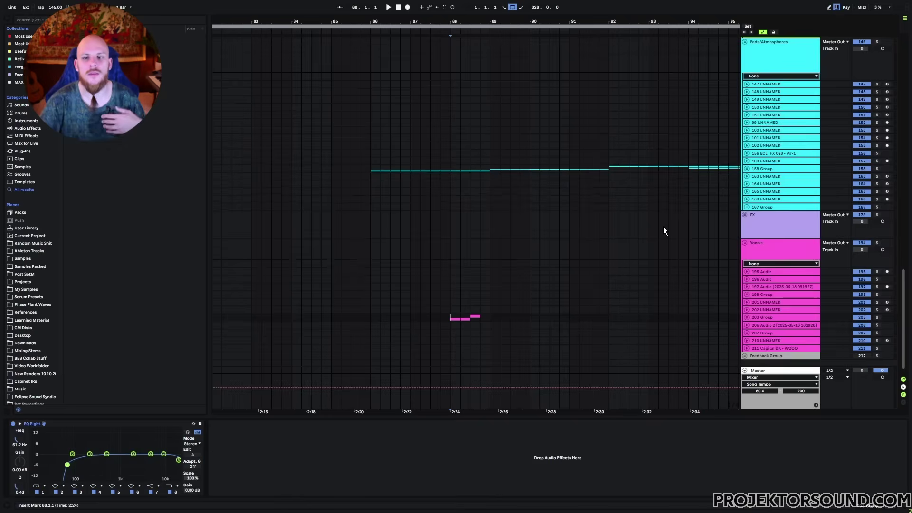
scroll(747, 324, up, 2)
click(759, 315)
scroll(759, 315, up, 8)
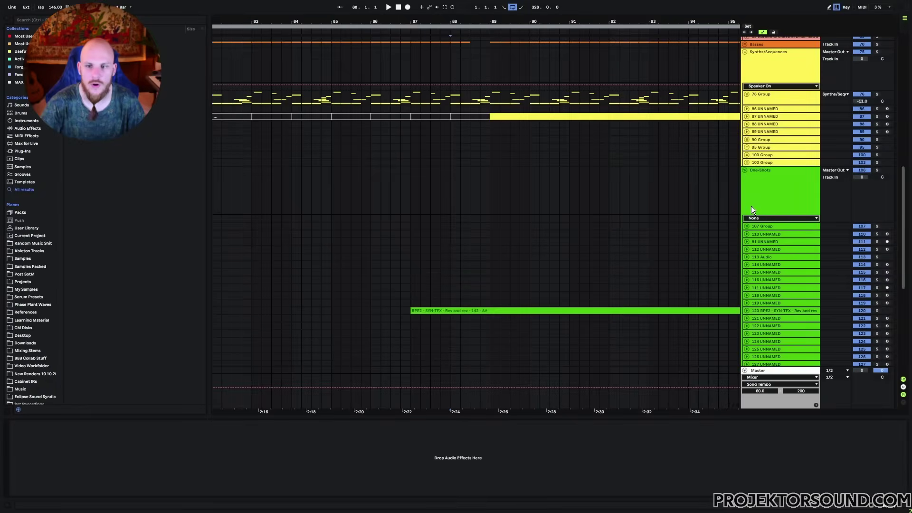
click(745, 170)
click(747, 117)
click(746, 116)
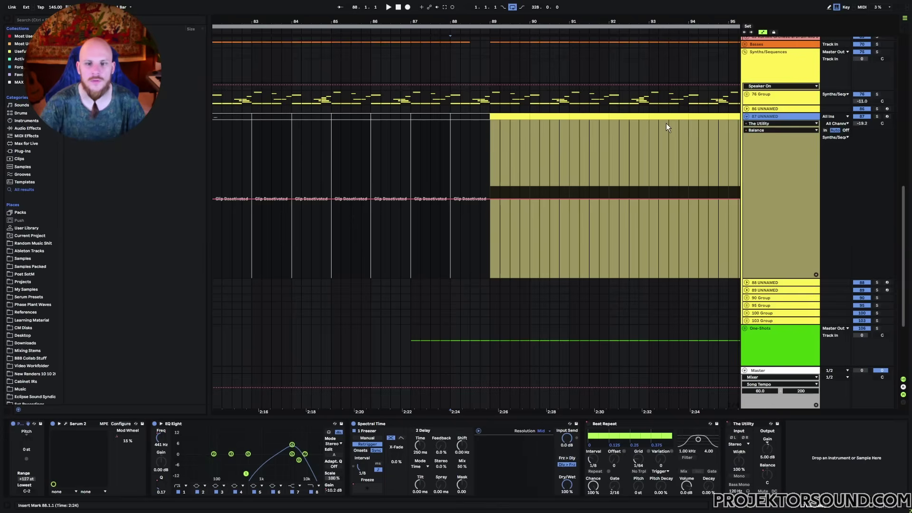
Solo track 87 and audition its clip repeatedly from 97.1.1.
scroll(497, 57, down, 3)
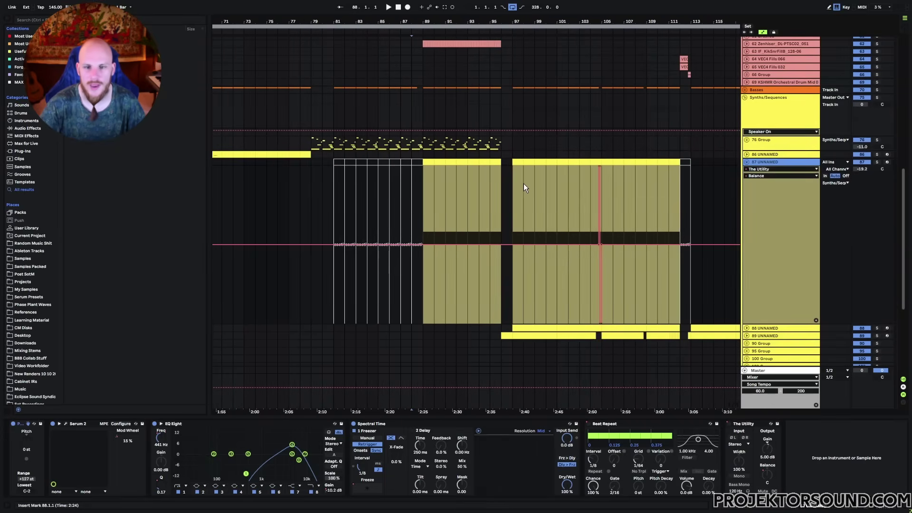
click(514, 204)
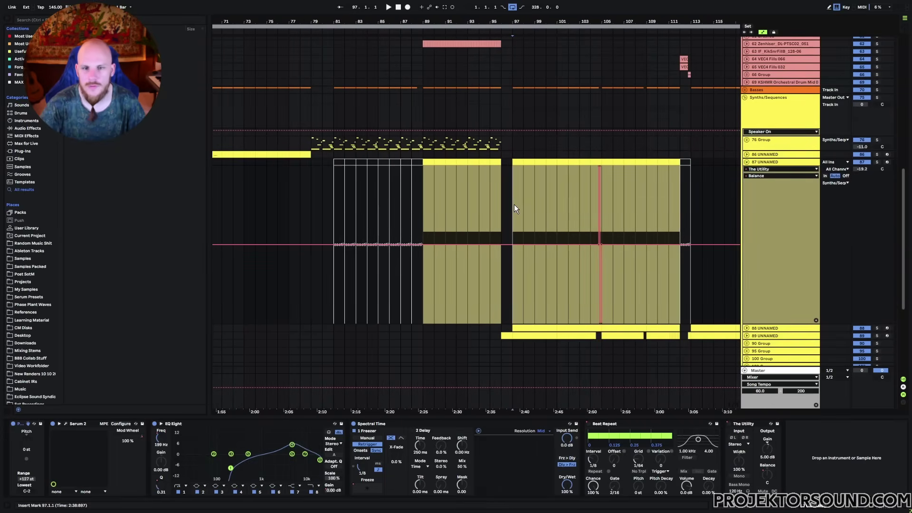
click(877, 162)
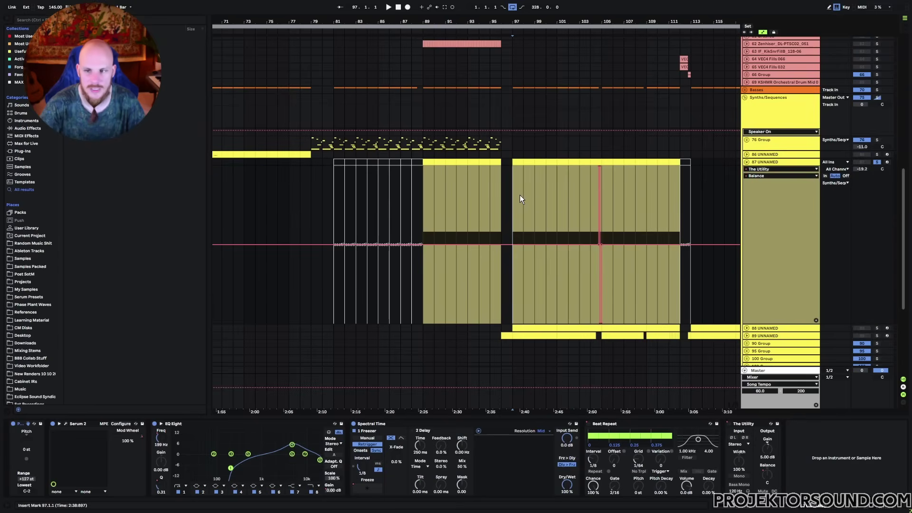
key(space)
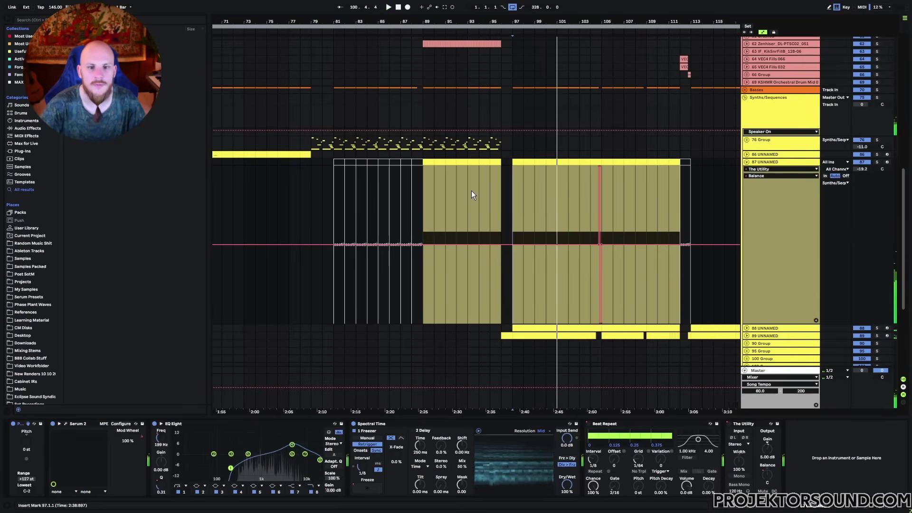
key(space)
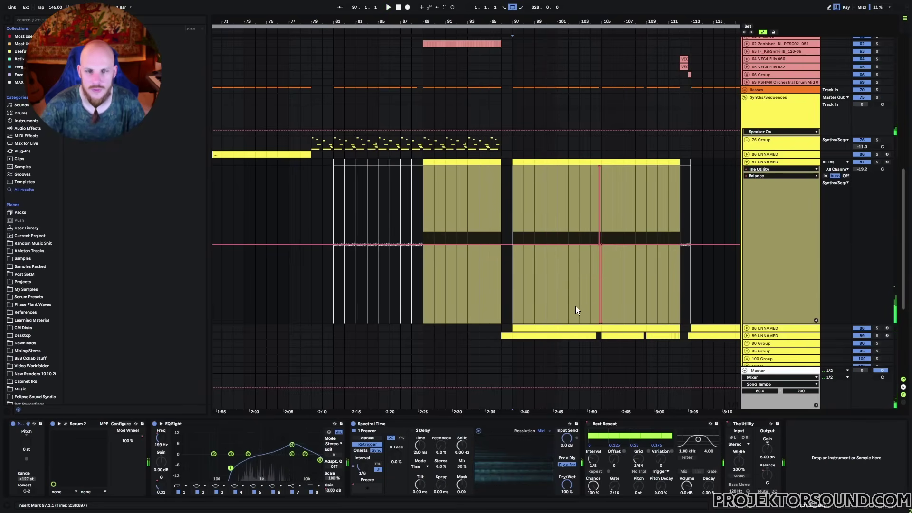
key(space)
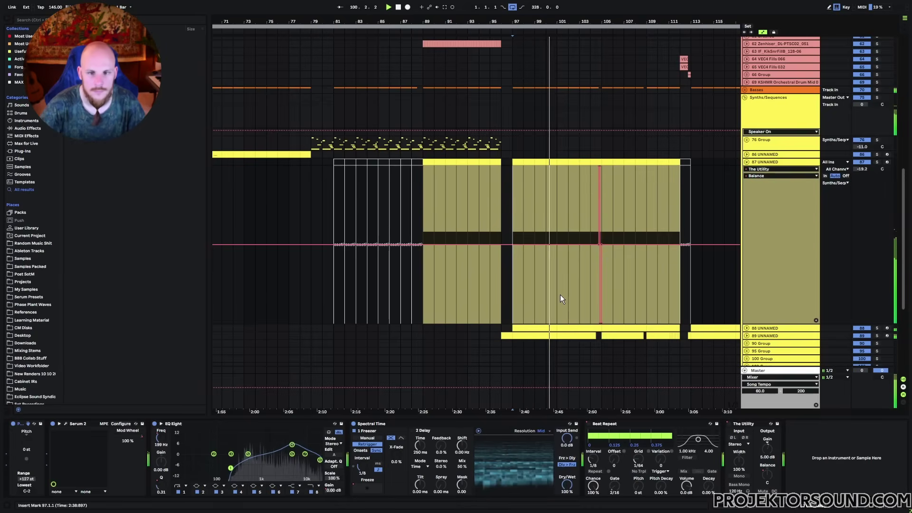
key(space)
click(519, 215)
click(509, 212)
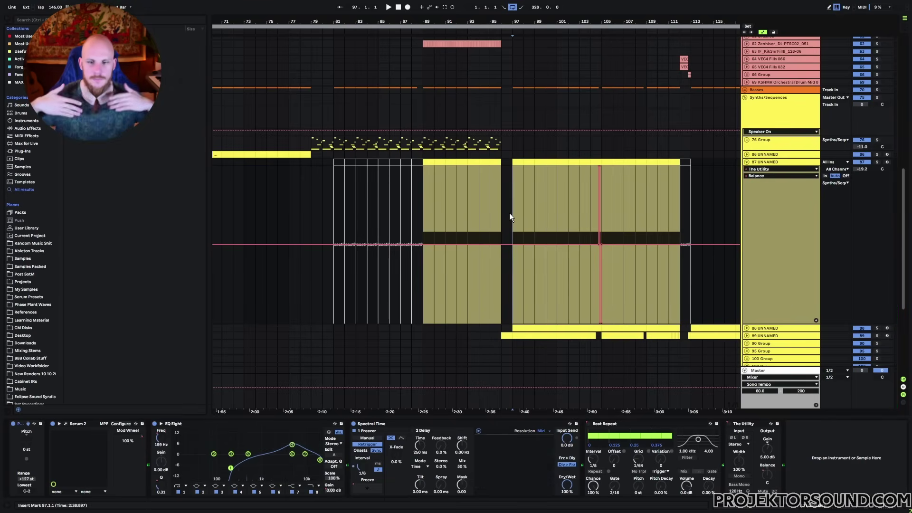
Unfold track 89 to show its EQ Eight frequency automation and device chain.
click(747, 336)
click(766, 336)
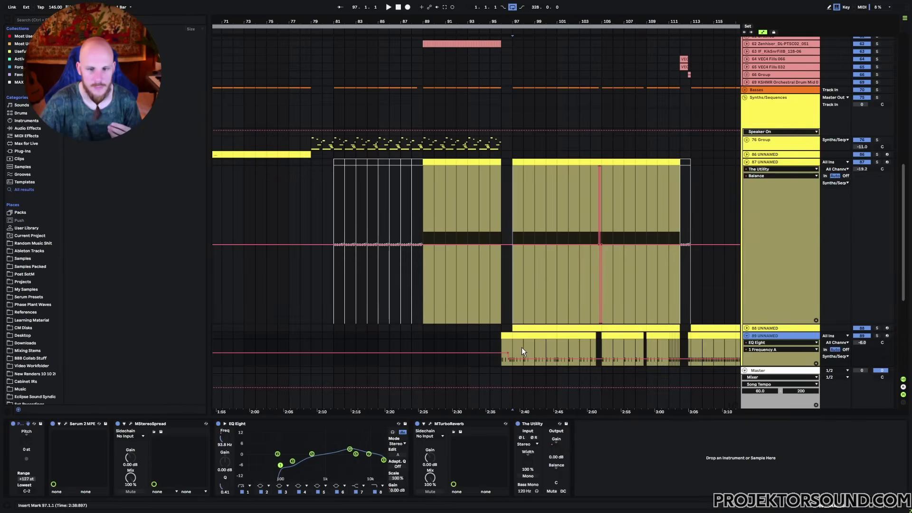
Select 97.1.1 to 100.1.1 on track 89, then fold that track and show track 87's device chain.
drag(516, 346, 542, 347)
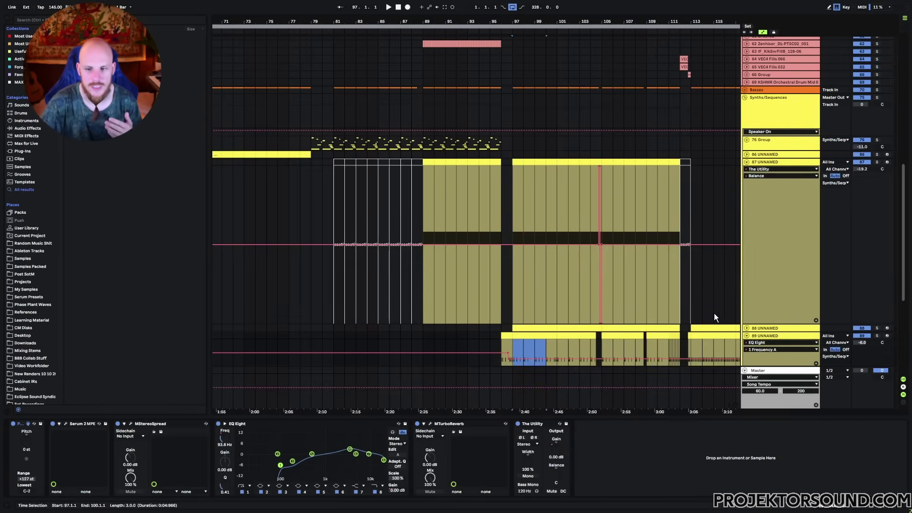
click(747, 336)
click(779, 162)
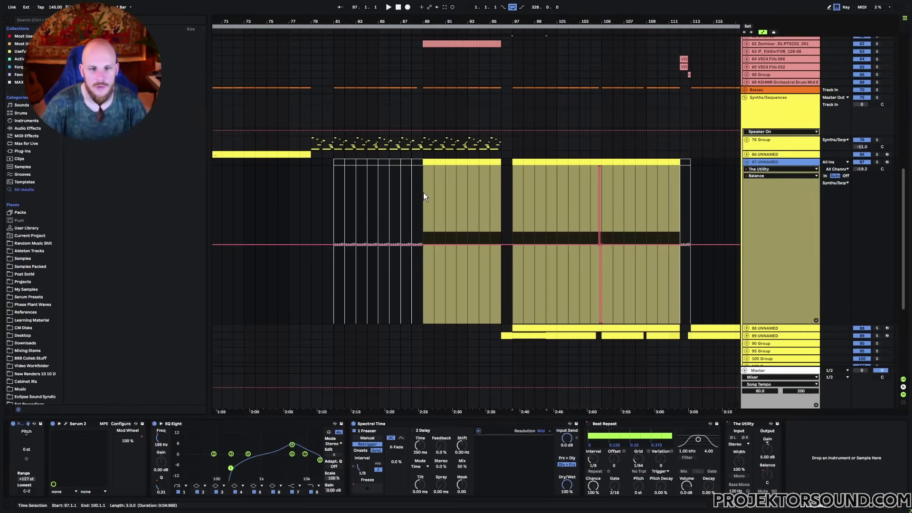
Examine track 87's first clip around 92.1.1 and the gap from 96.1.1 to 97.1.1 before its second clip.
drag(423, 192, 486, 195)
click(456, 196)
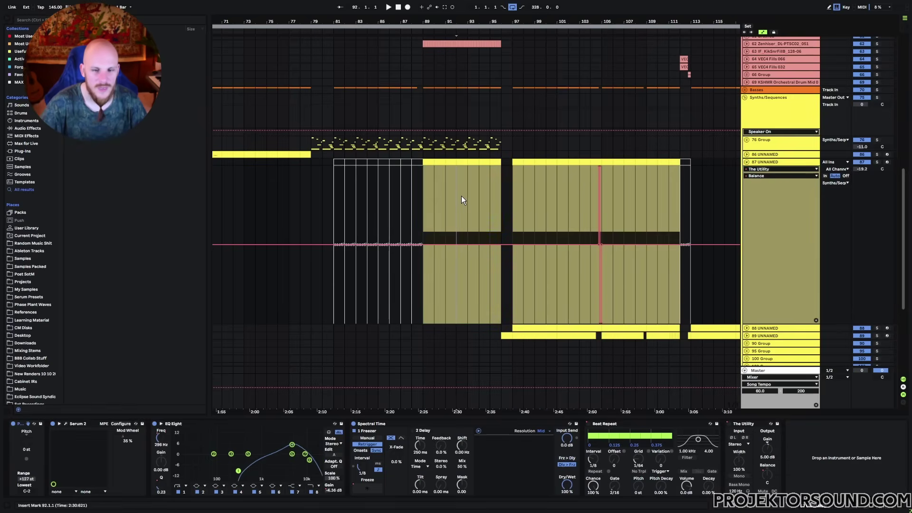
click(500, 327)
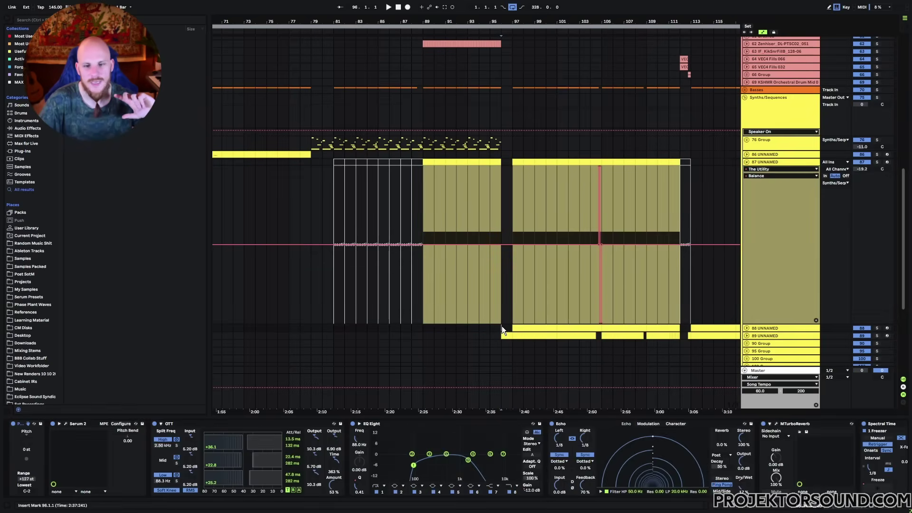
click(500, 335)
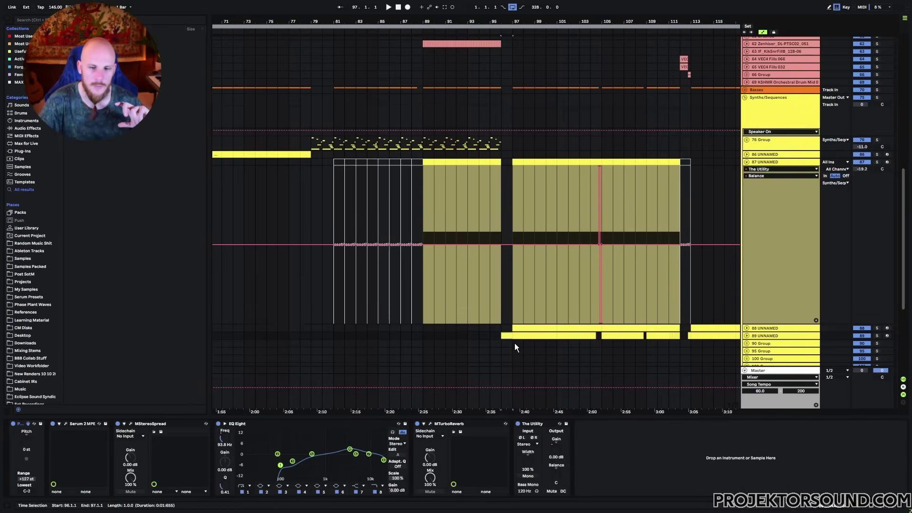
click(514, 278)
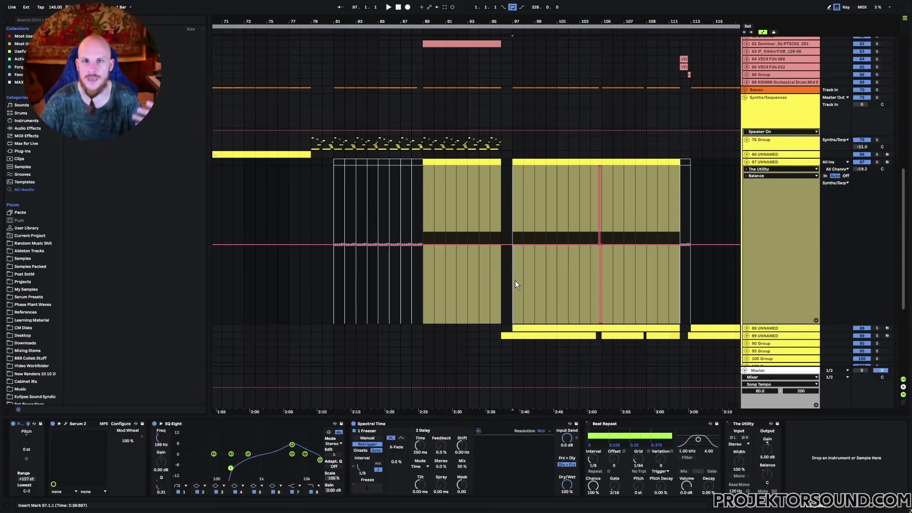
Select 89.1.1 to 96.1.1 on track 87 and show its EQ Eight Output Gain automation.
click(422, 220)
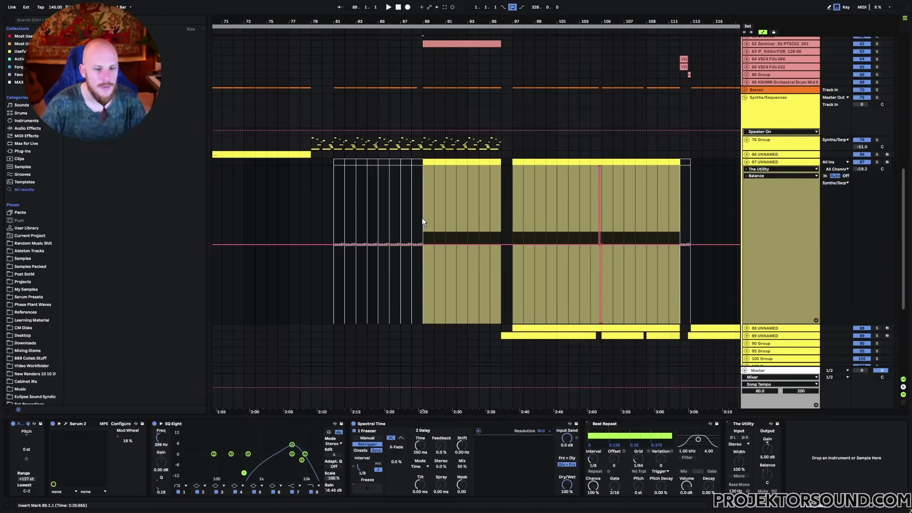
drag(424, 195, 499, 204)
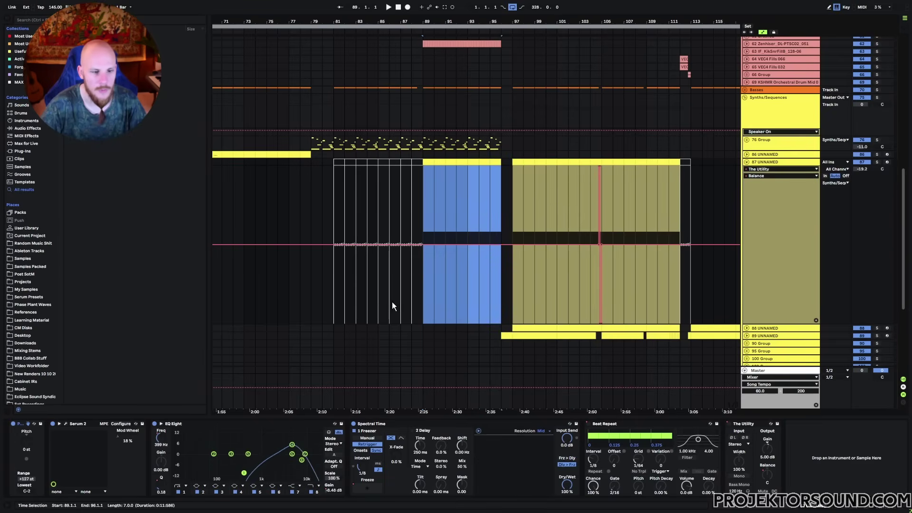
click(333, 490)
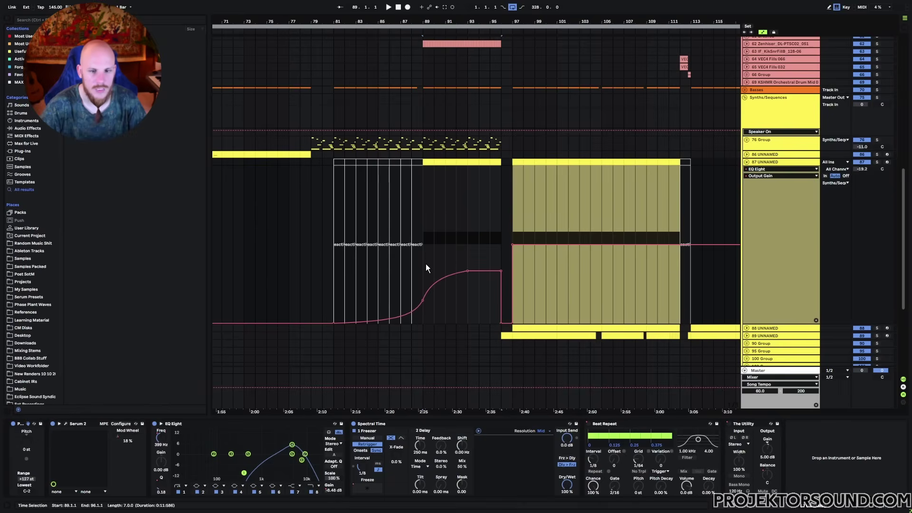